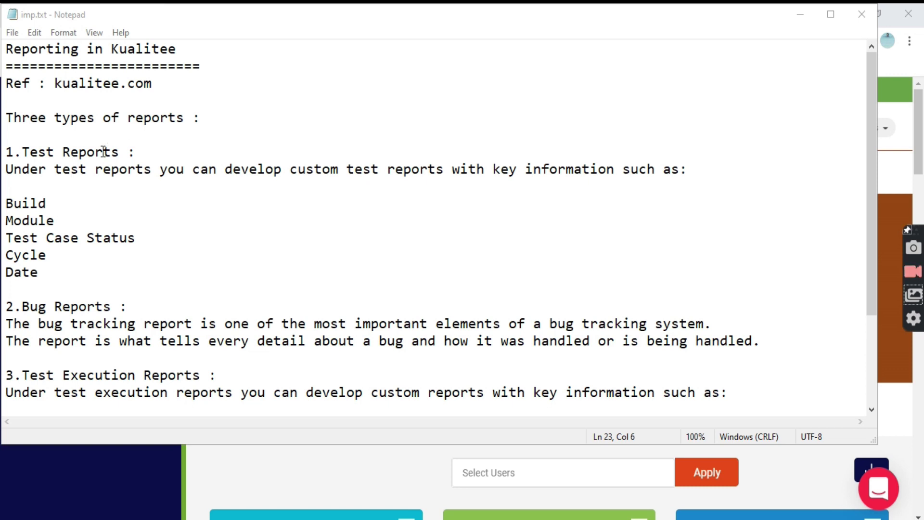
- Point out the Test Reports, Bug Reports and Test Execution Reports headings in imp.txt
left_click(23, 152)
scroll(154, 149, "down", 2)
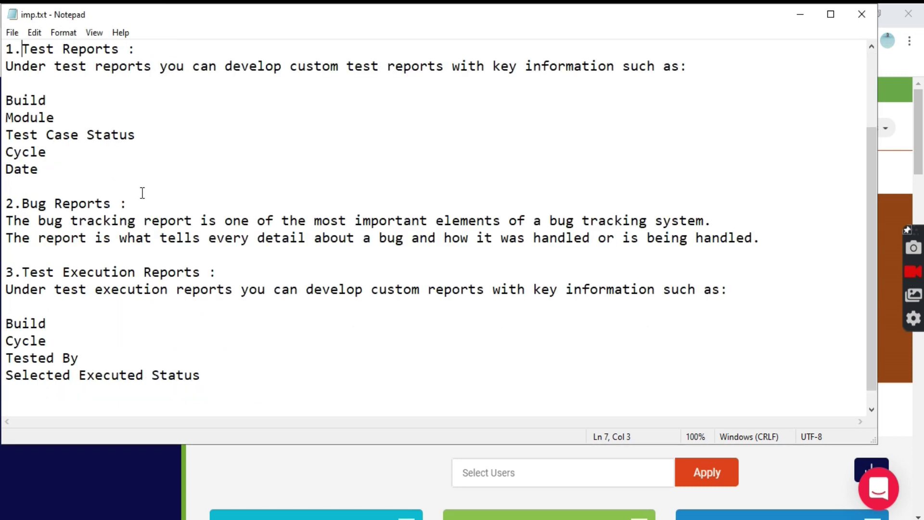
left_click(119, 204)
left_click(22, 273)
left_click(204, 272)
scroll(255, 190, "up", 2)
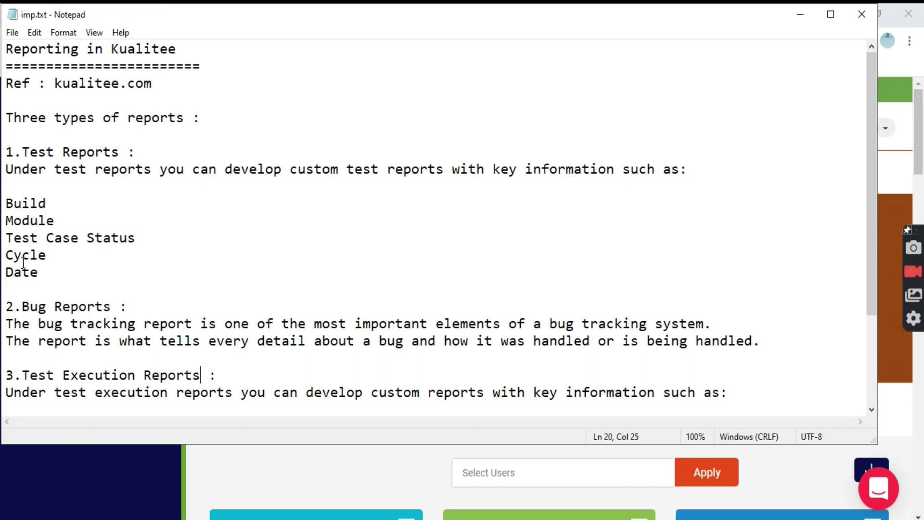
- Highlight the test report fields Build through Date and the execution fields through Selected Executed Status
left_click_drag(41, 272, 6, 203)
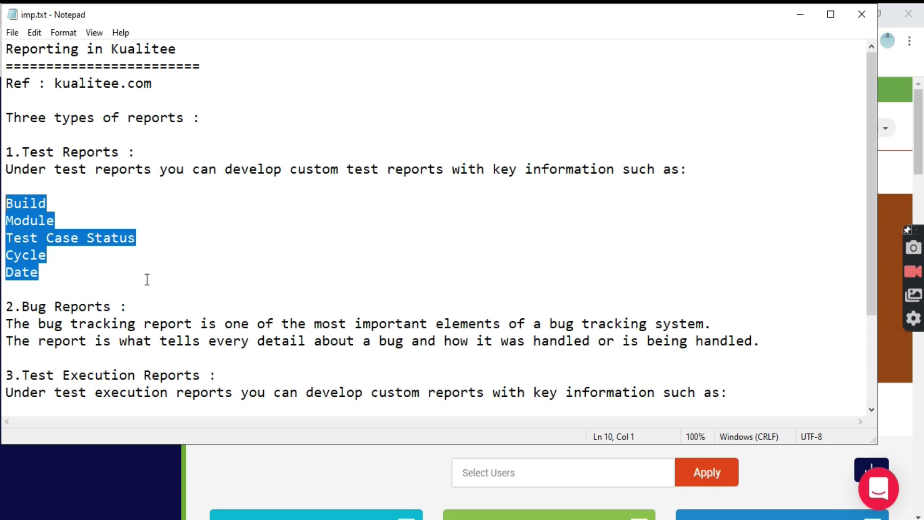
left_click(238, 256)
scroll(250, 197, "down", 2)
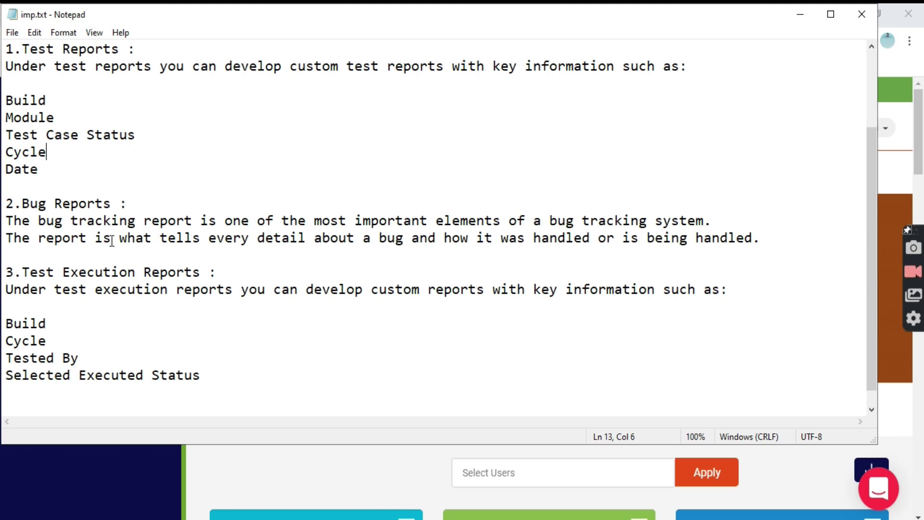
left_click(27, 274)
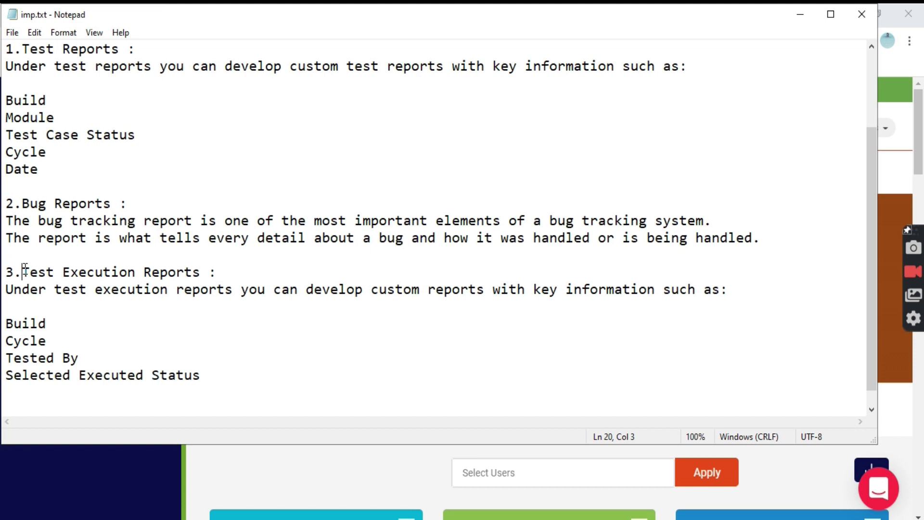
left_click(209, 273)
left_click_drag(7, 324, 43, 345)
left_click(70, 374)
left_click_drag(201, 374, 7, 324)
left_click(266, 332)
- Minimize Notepad and open Kualitee's Reports section on the Bugs Report tab
left_click(800, 15)
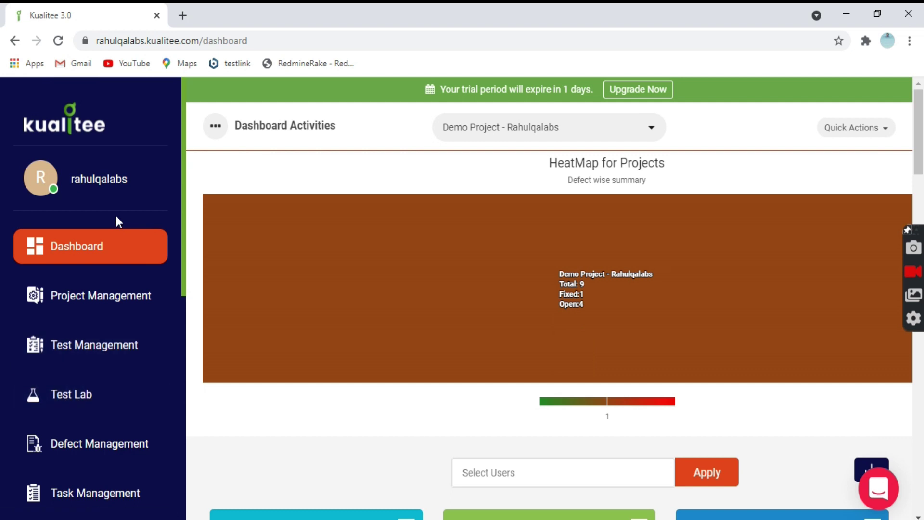
scroll(138, 218, "down", 5)
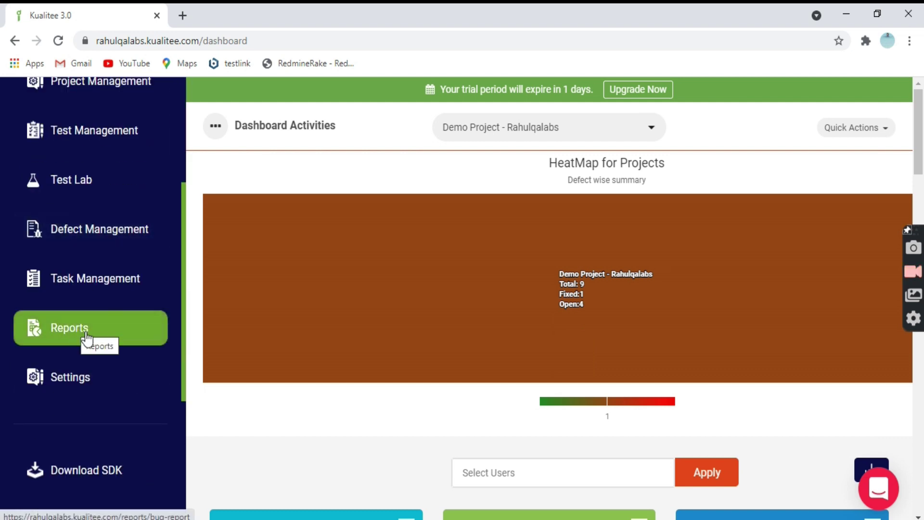
left_click(85, 339)
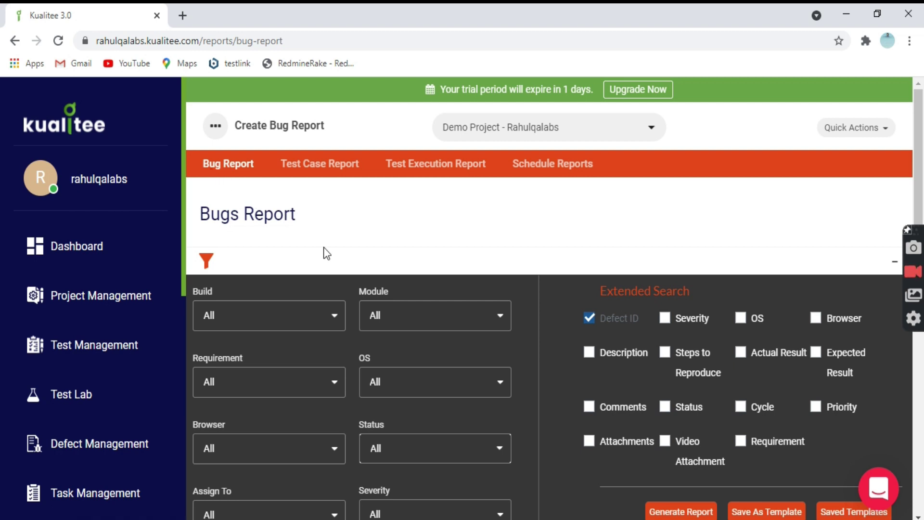
- Filter the bug report to Build 0.0 and Open status
scroll(337, 289, "down", 1)
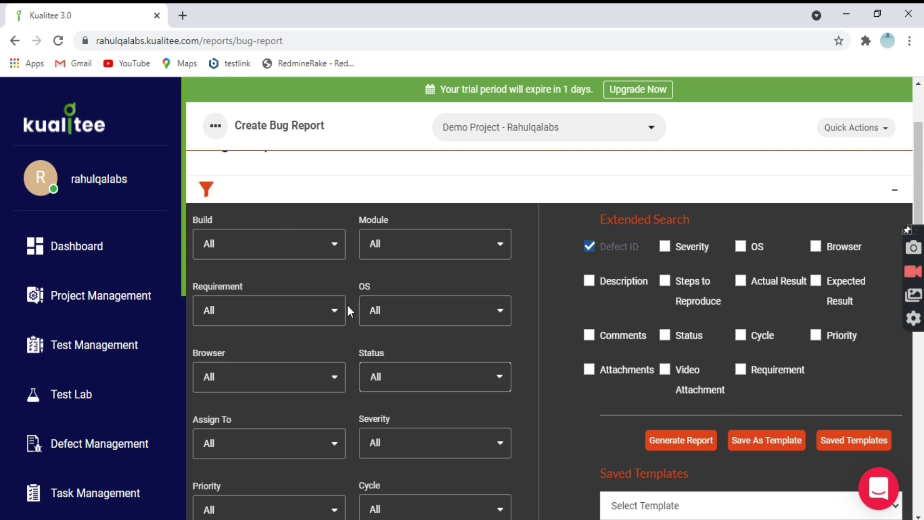
left_click(334, 244)
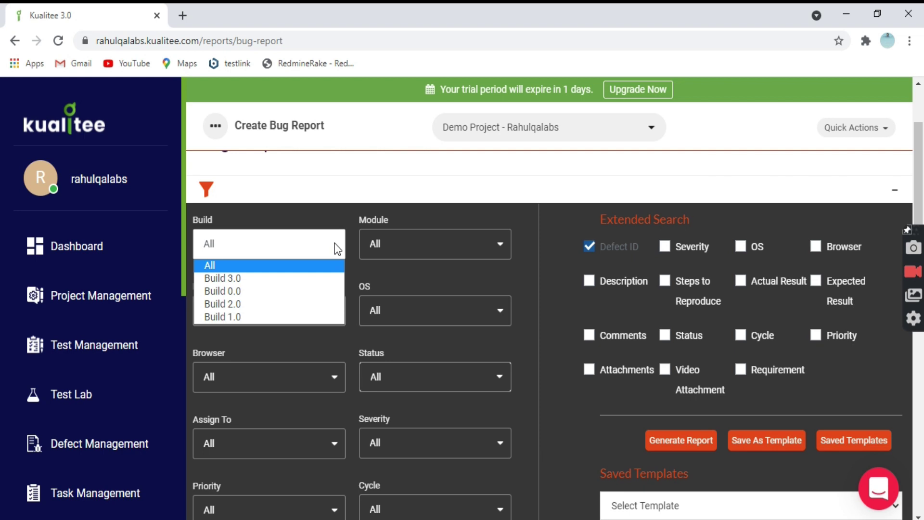
left_click(276, 291)
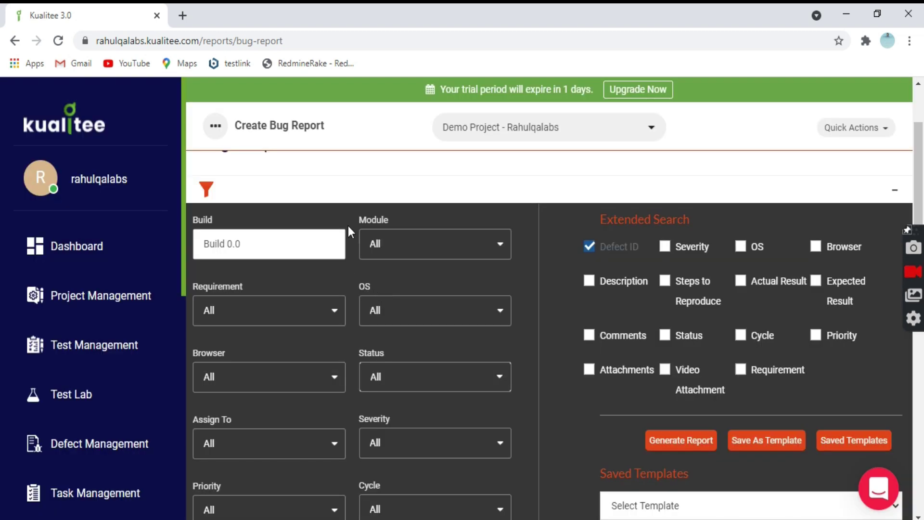
scroll(349, 224, "up", 2)
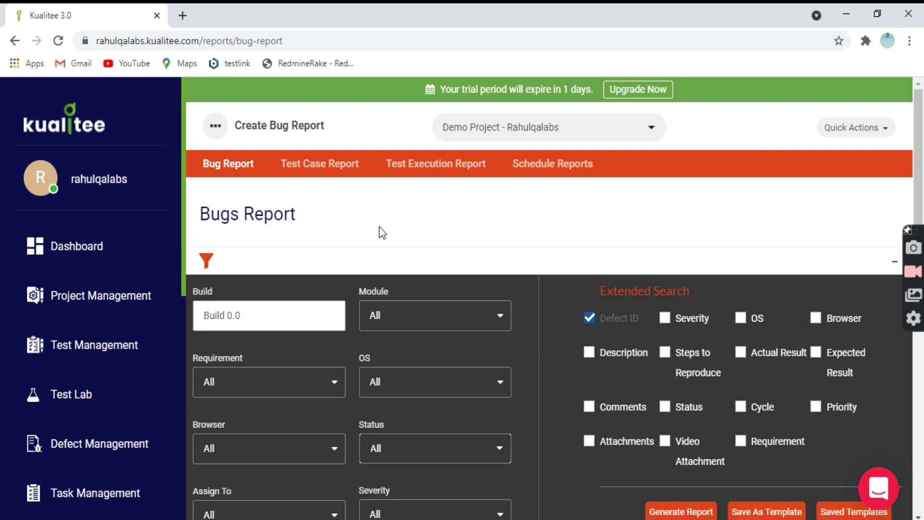
scroll(373, 287, "down", 2)
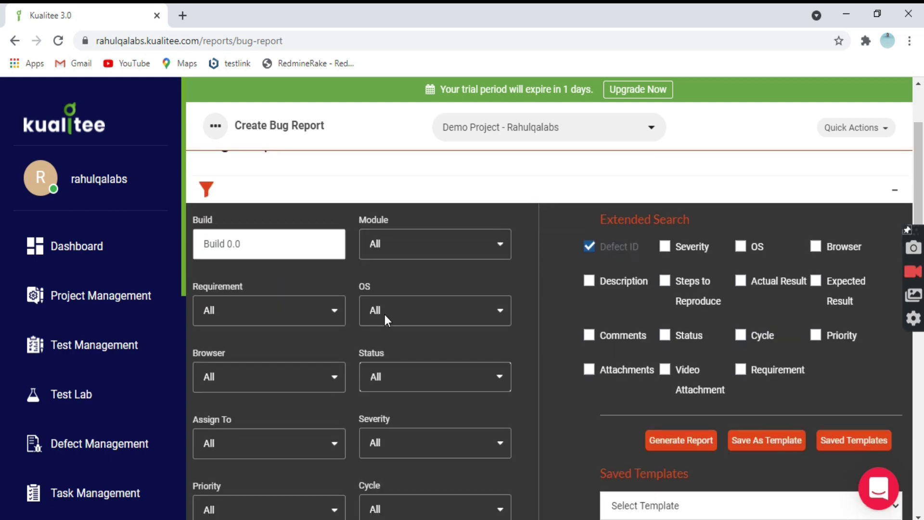
scroll(281, 320, "down", 2)
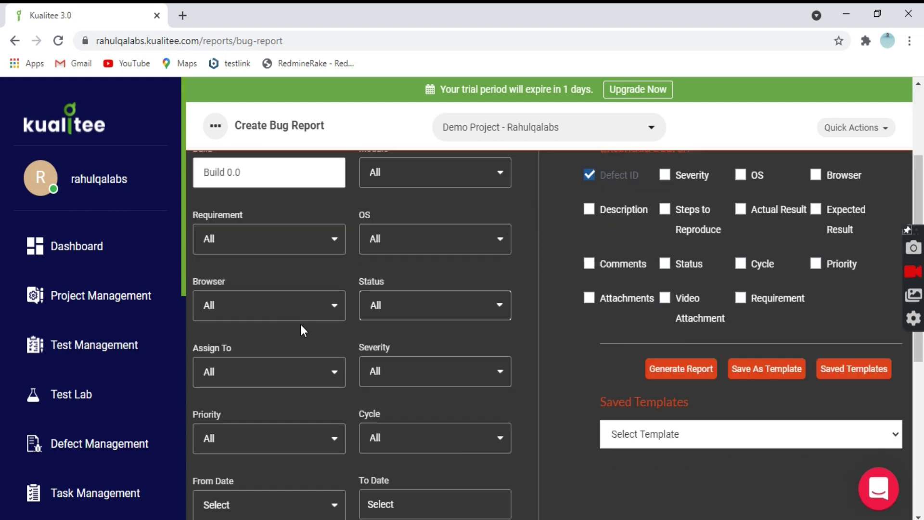
left_click(433, 302)
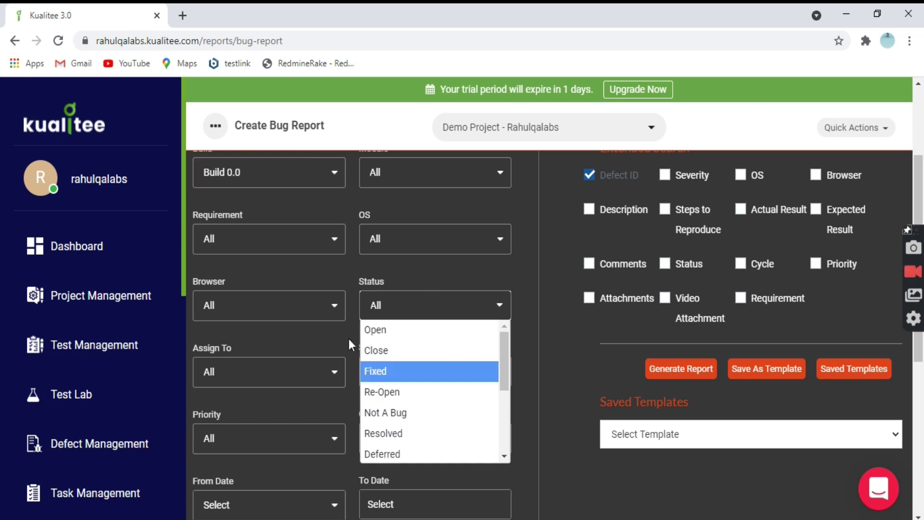
left_click(378, 331)
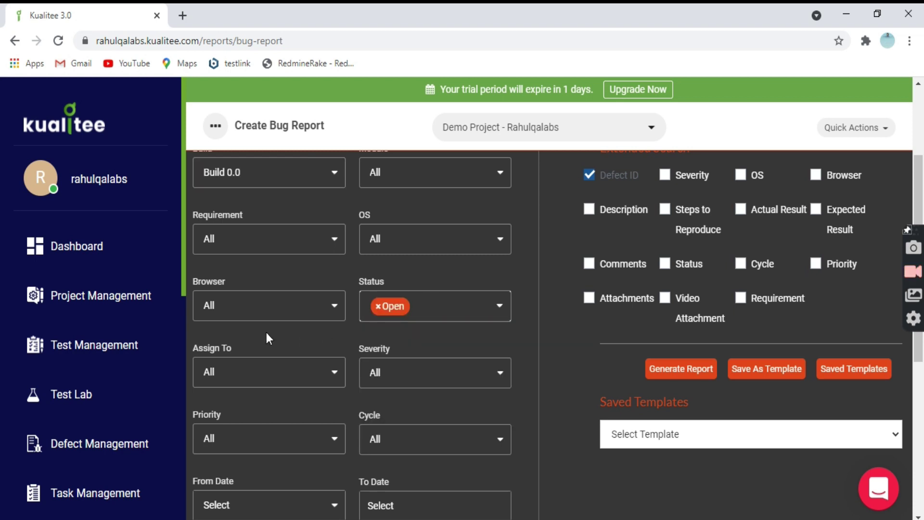
scroll(268, 337, "down", 3)
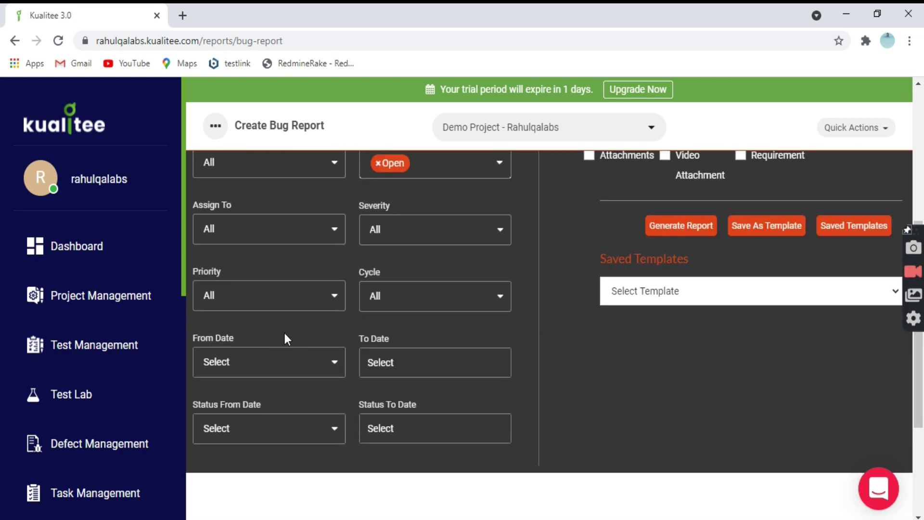
scroll(374, 331, "up", 6)
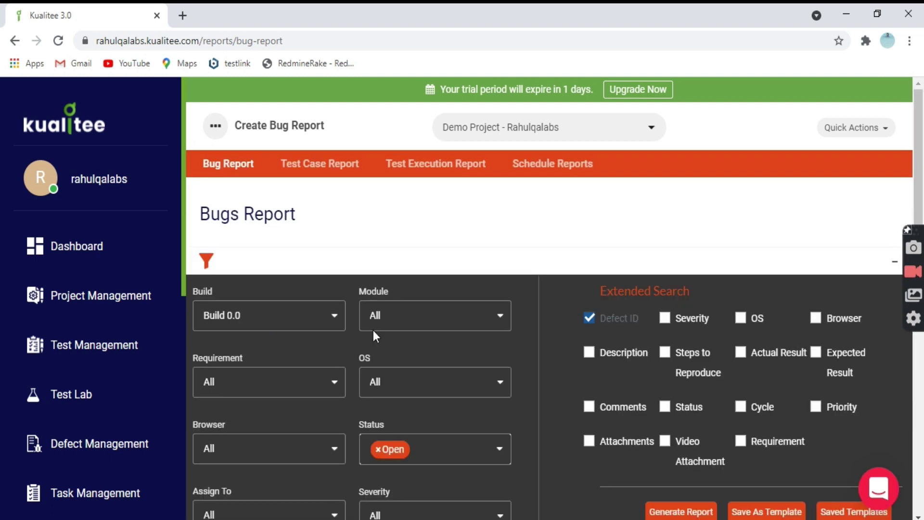
scroll(656, 322, "down", 2)
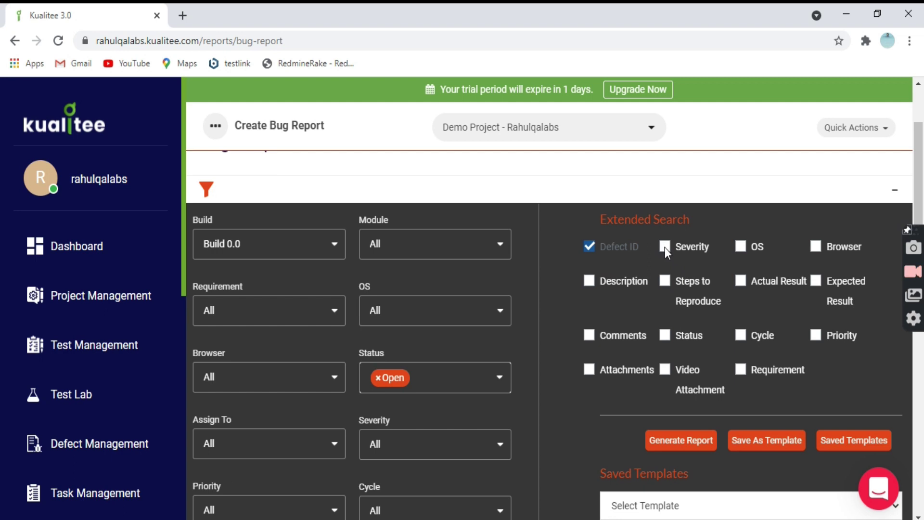
- Add Severity, OS, Browser, Description, Steps, Results, Comments, Status and Cycle, then generate the report
left_click(665, 247)
left_click(740, 246)
left_click(816, 245)
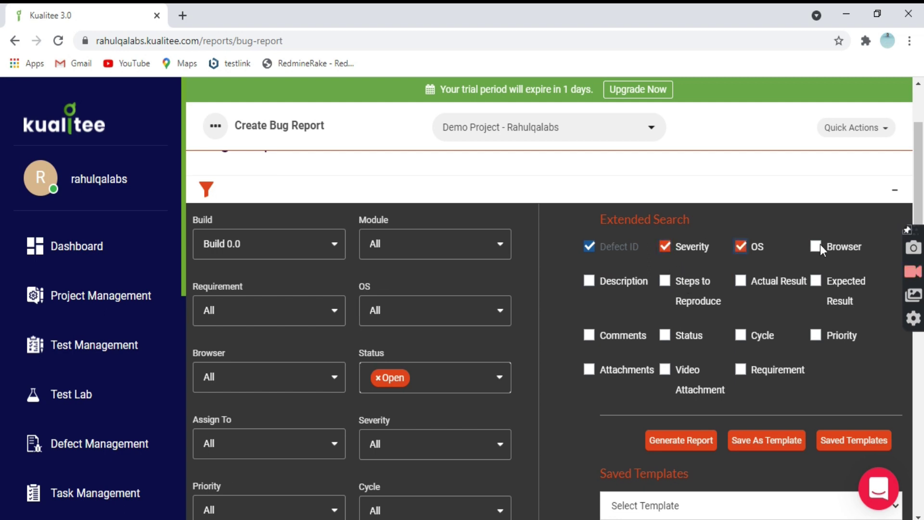
left_click(592, 282)
left_click(663, 281)
left_click(740, 282)
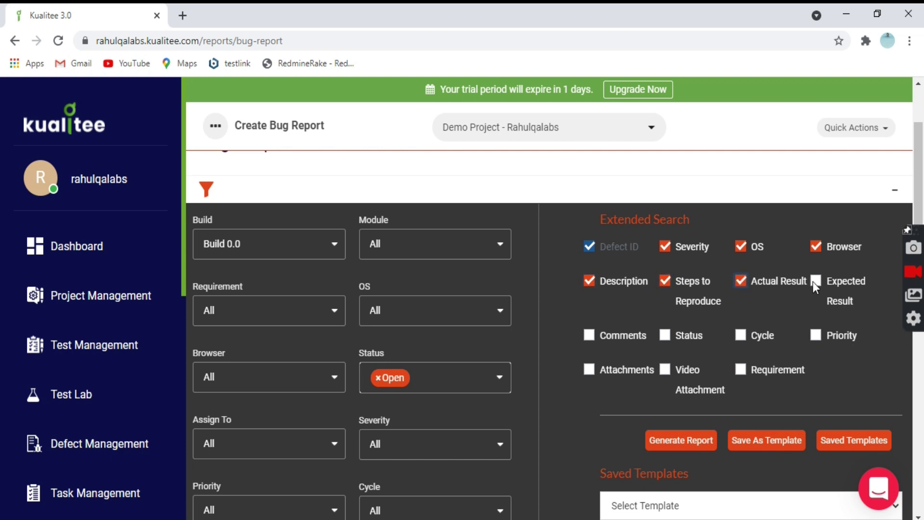
left_click(816, 281)
left_click(588, 336)
left_click(664, 335)
left_click(741, 337)
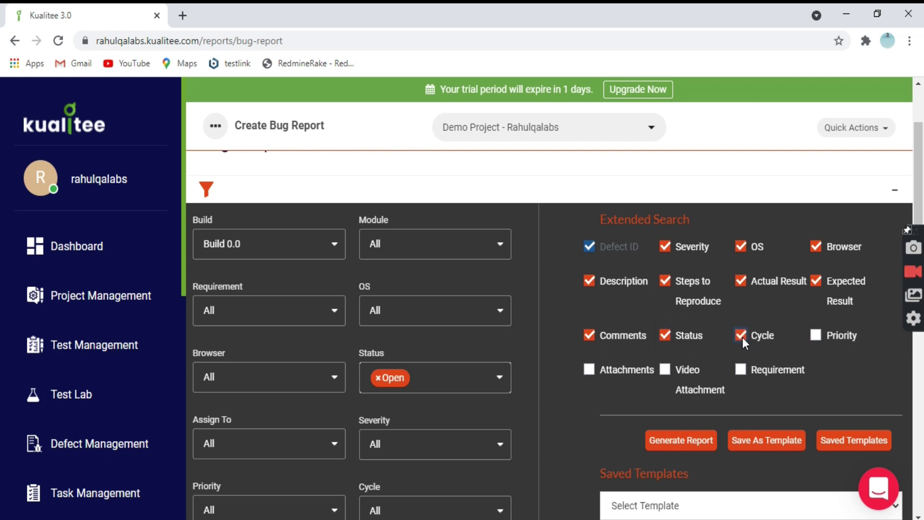
left_click(680, 446)
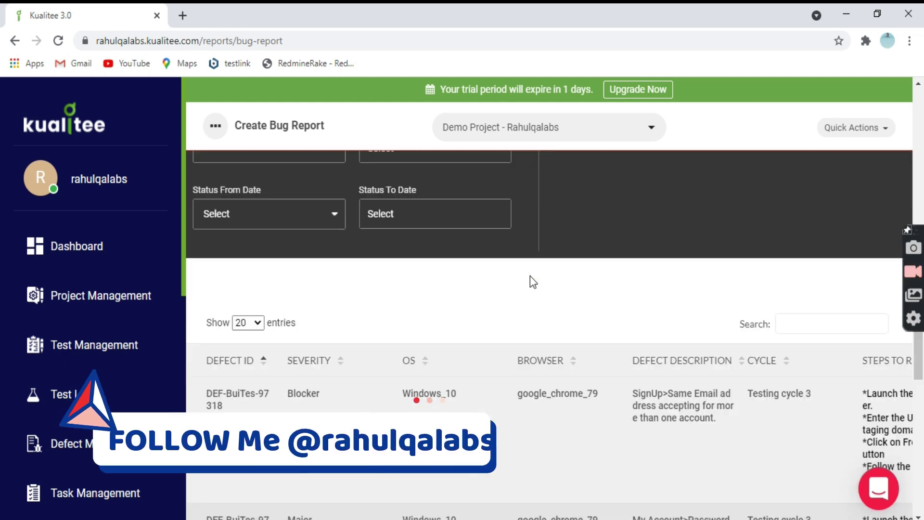
scroll(530, 275, "down", 2)
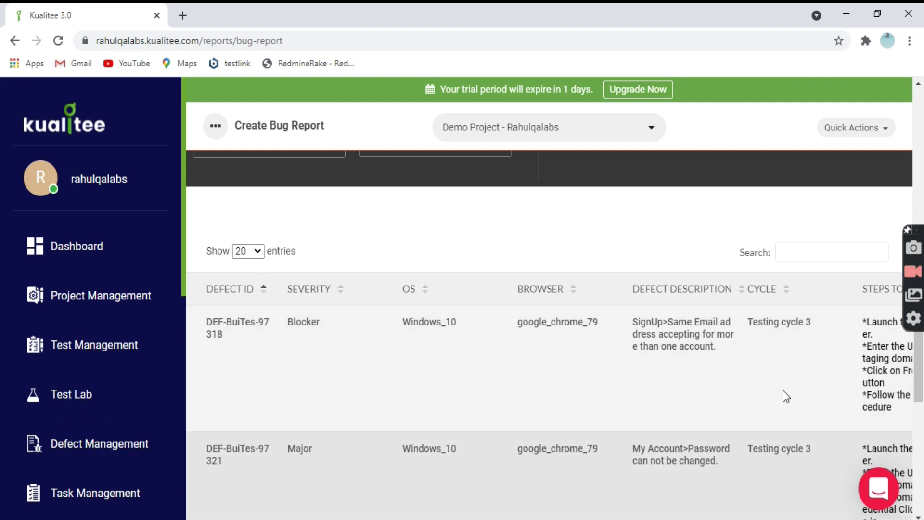
scroll(520, 385, "down", 6)
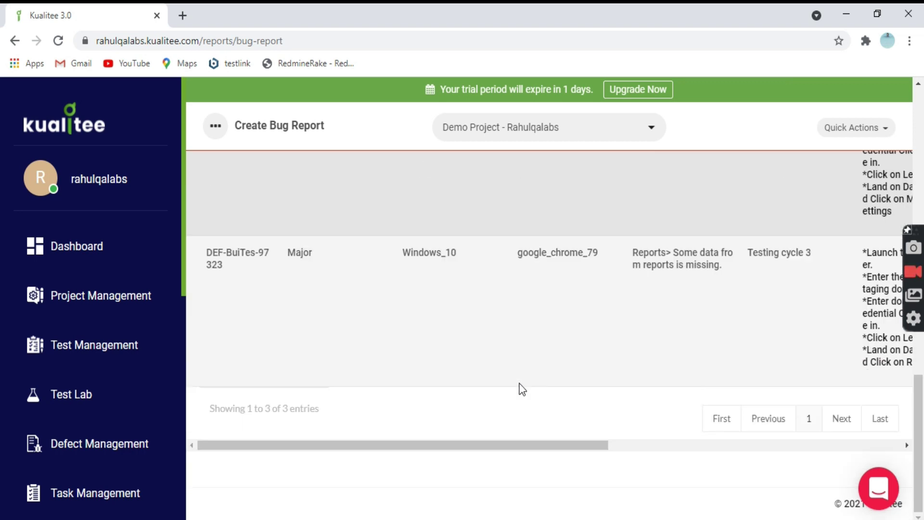
left_click_drag(535, 444, 837, 461)
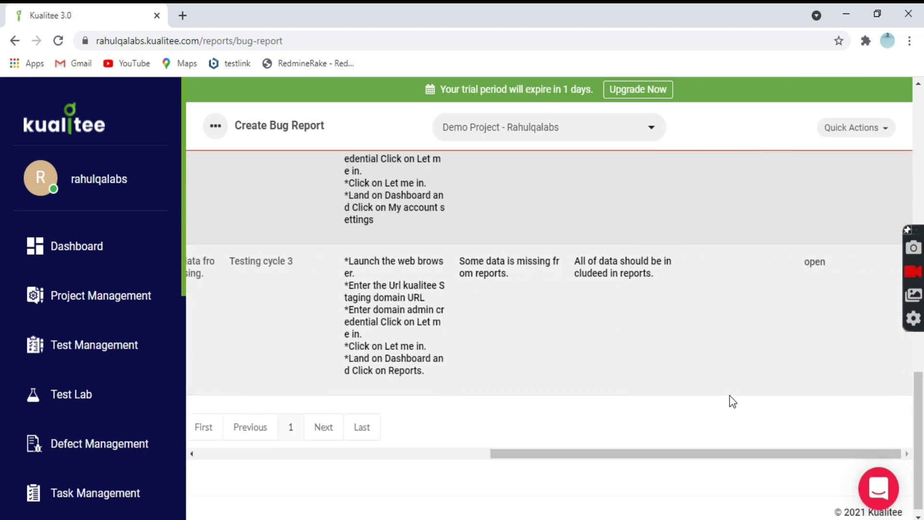
scroll(730, 397, "up", 8)
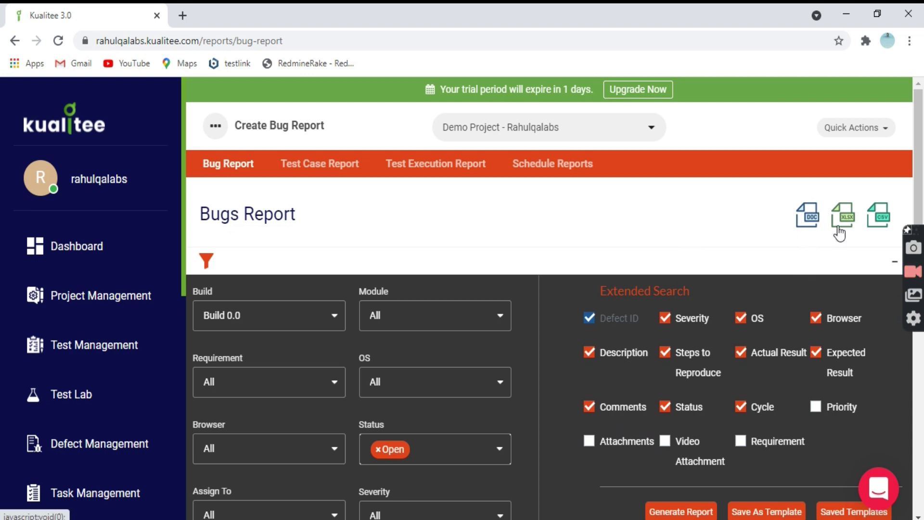
- Export the filtered Bugs Report as an XLSX file
left_click(873, 219)
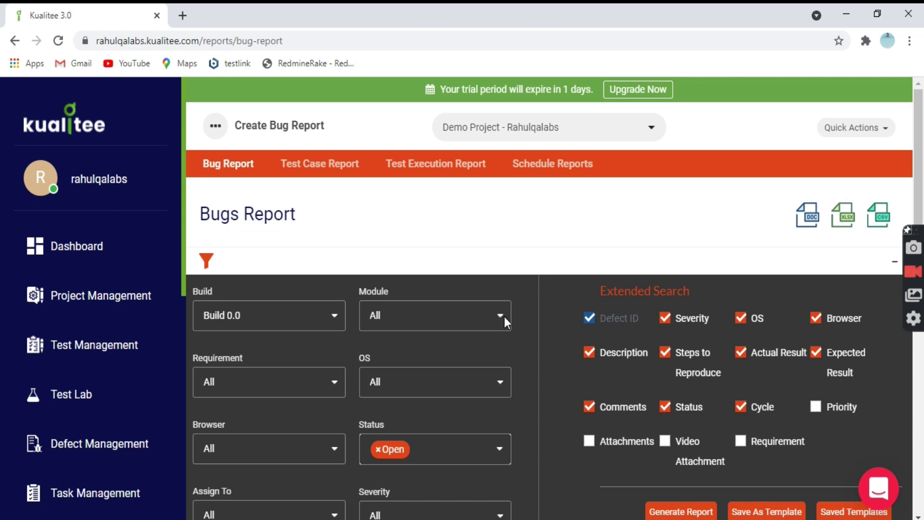
- Open Test Case Report; tick Summary, Priority, Test Case Type, Pre/Post-conditions, Steps, Scenario Name
scroll(504, 316, "down", 3)
scroll(513, 347, "up", 3)
left_click(322, 164)
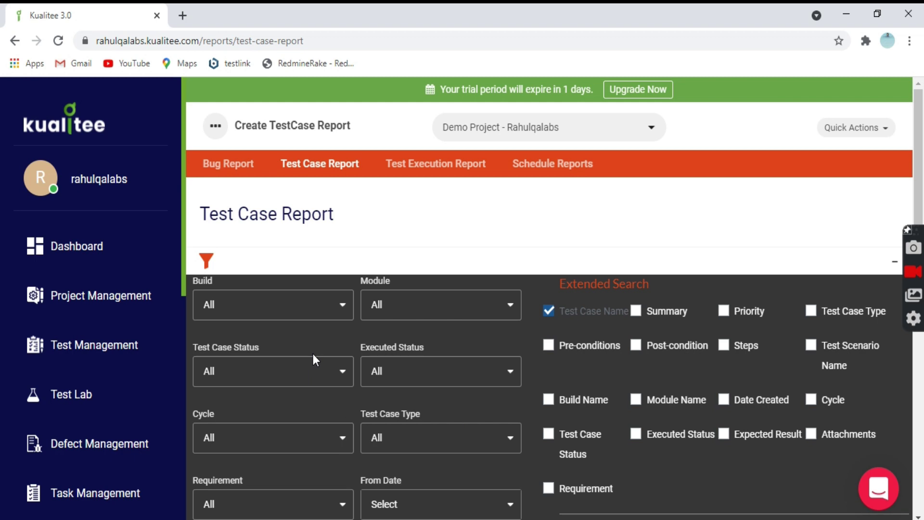
scroll(313, 354, "down", 3)
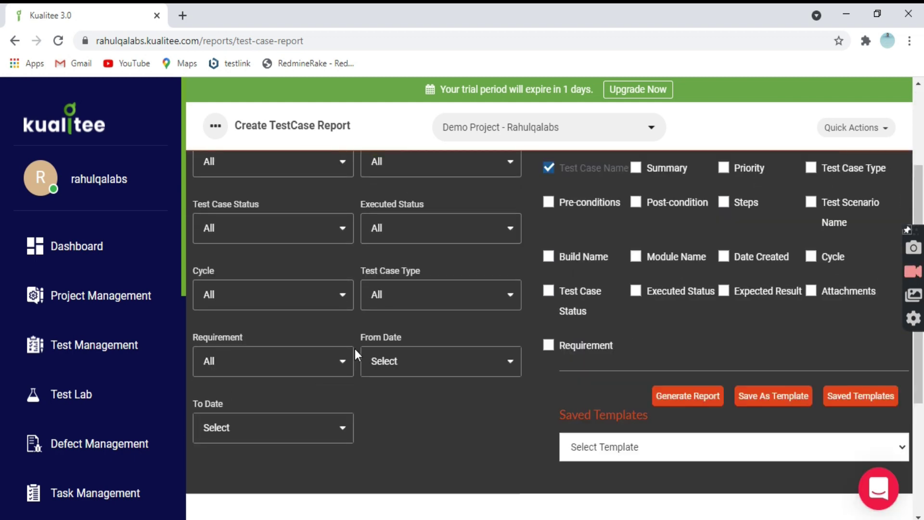
scroll(354, 349, "up", 3)
left_click(657, 314)
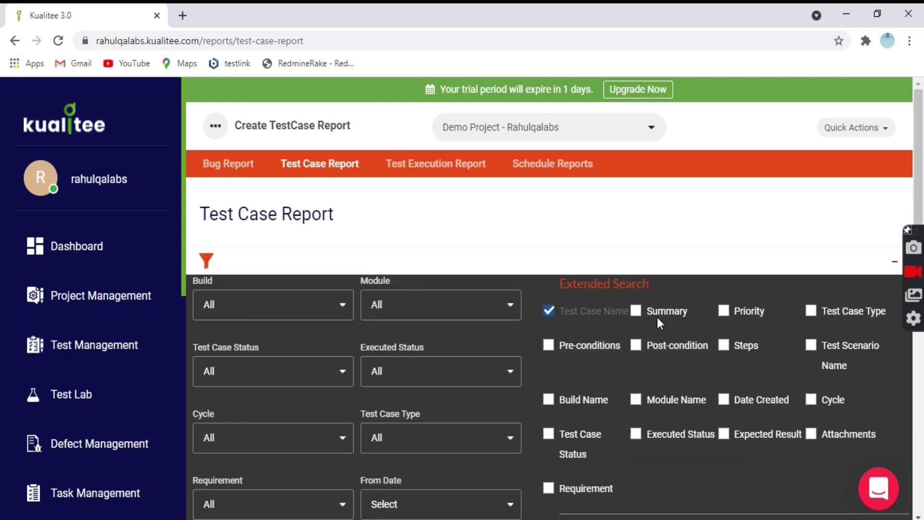
left_click(727, 311)
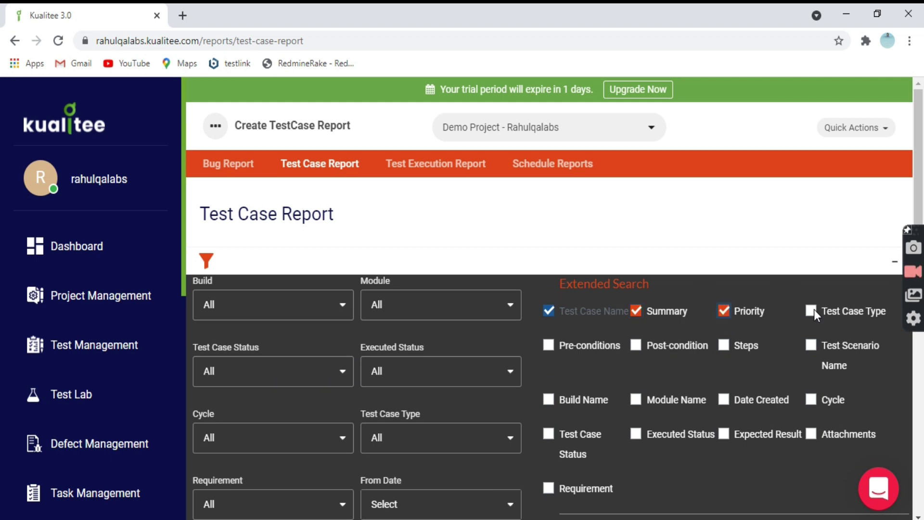
left_click(812, 310)
left_click(548, 345)
left_click(637, 345)
left_click(724, 345)
left_click(810, 344)
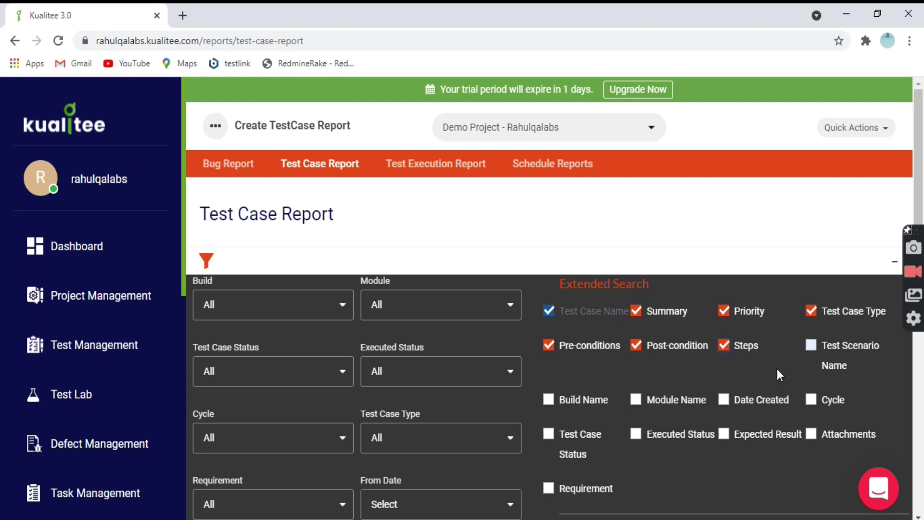
- Also tick Build Name, Test Case Status, Executed Status, Expected Result, Date Created, Module Name, Cycle, Attachments
left_click(548, 399)
left_click(548, 433)
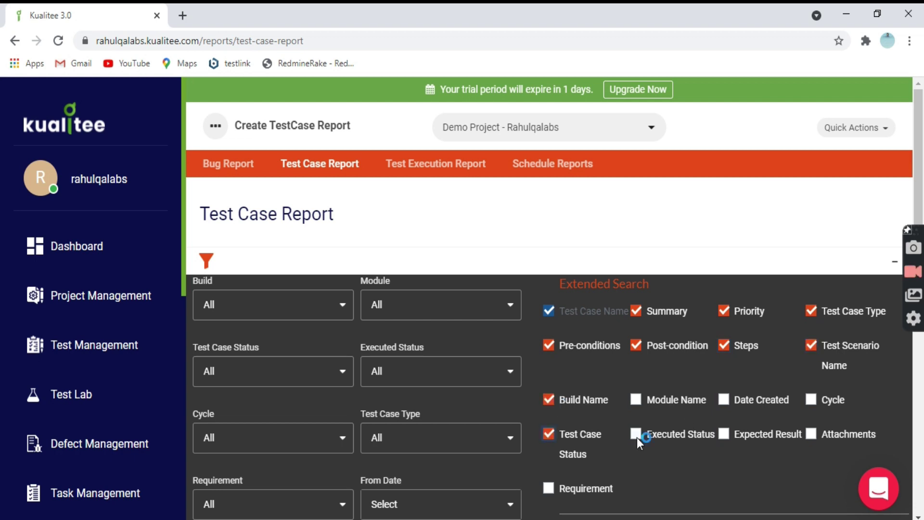
left_click(636, 433)
left_click(725, 434)
left_click(723, 399)
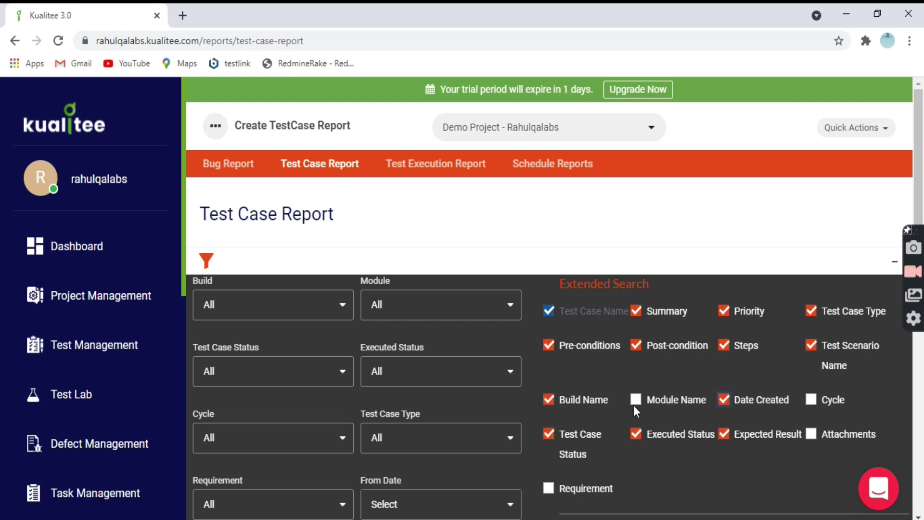
left_click(635, 401)
left_click(811, 399)
left_click(811, 433)
scroll(708, 406, "down", 3)
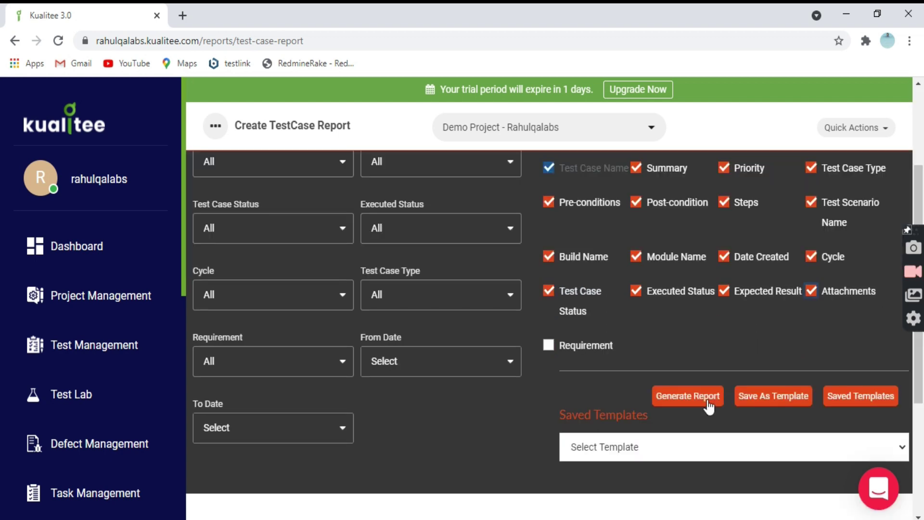
- Generate the Test Case Report, export it as DOC and open the downloaded file
left_click(708, 404)
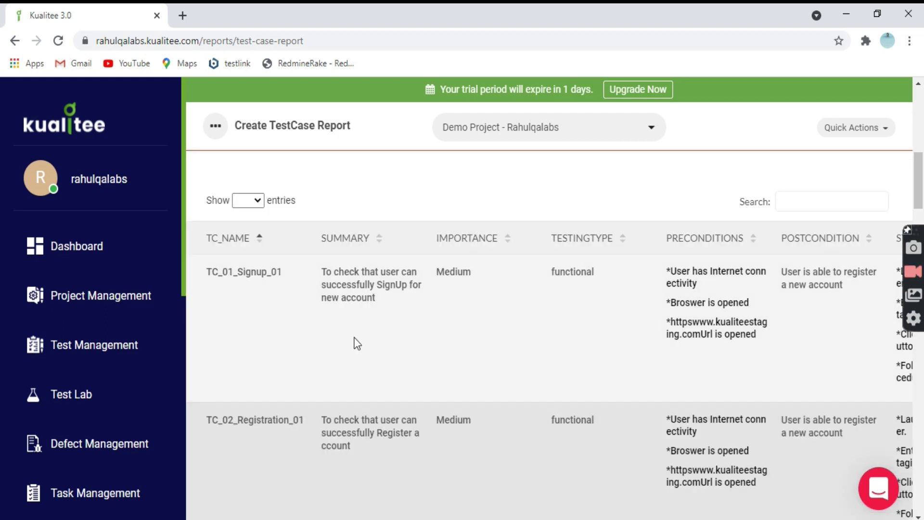
scroll(478, 422, "down", 10)
scroll(476, 423, "up", 15)
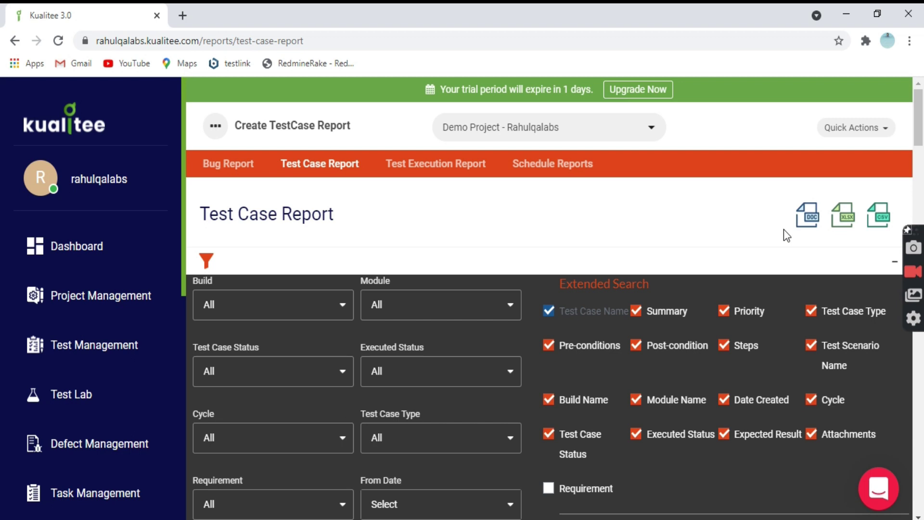
left_click(813, 223)
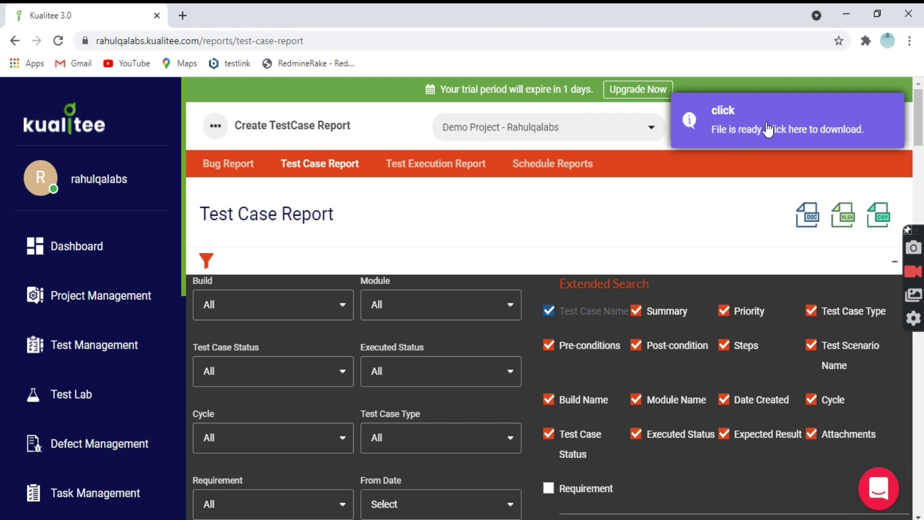
left_click(766, 128)
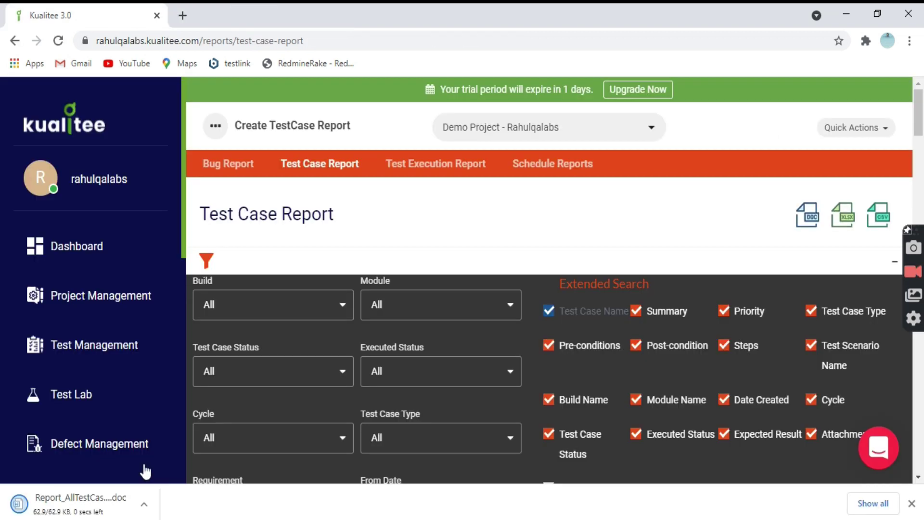
left_click(74, 505)
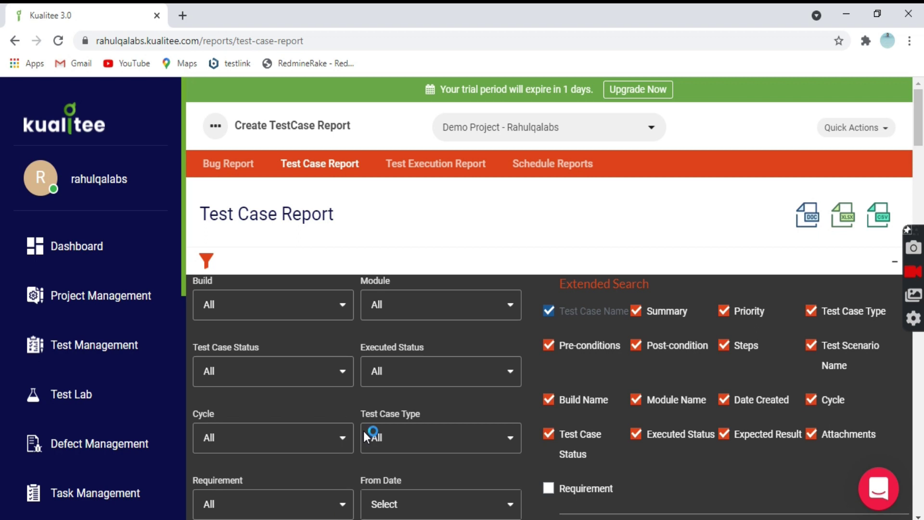
mouse_move(710, 519)
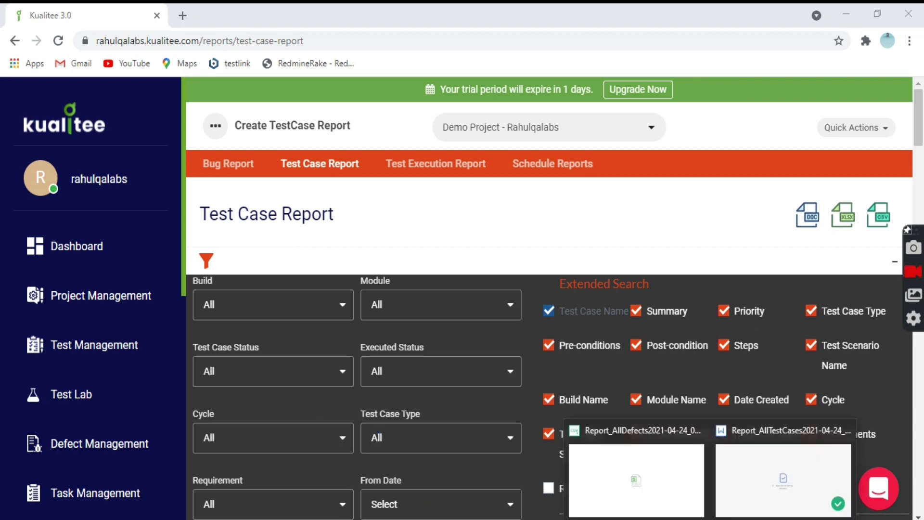
- Bring up the Test Case Report in WPS Office and scroll through the TC_01 to TC_03 tables
left_click(753, 469)
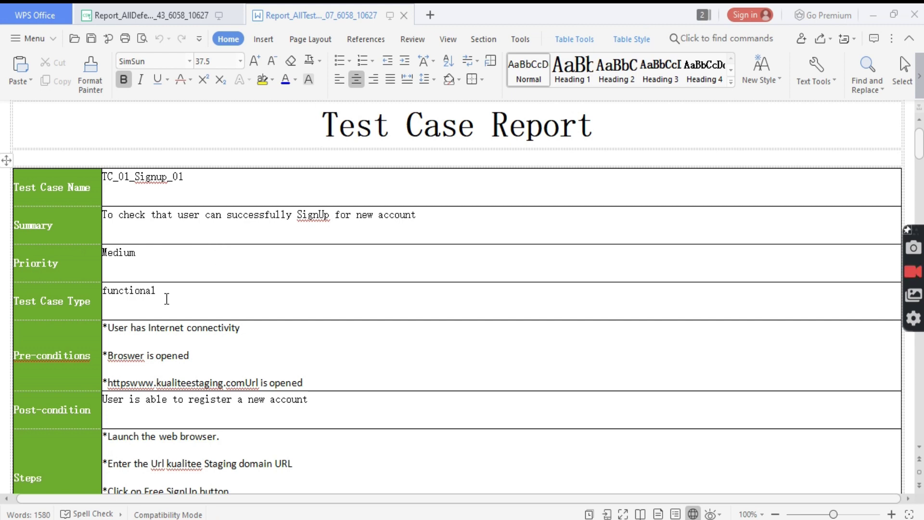
left_click(37, 315)
scroll(44, 328, "down", 3)
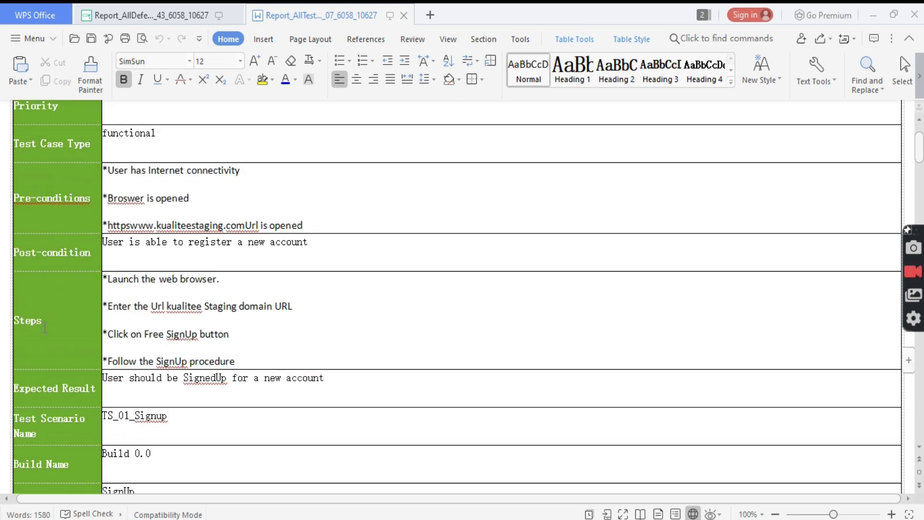
scroll(44, 328, "down", 10)
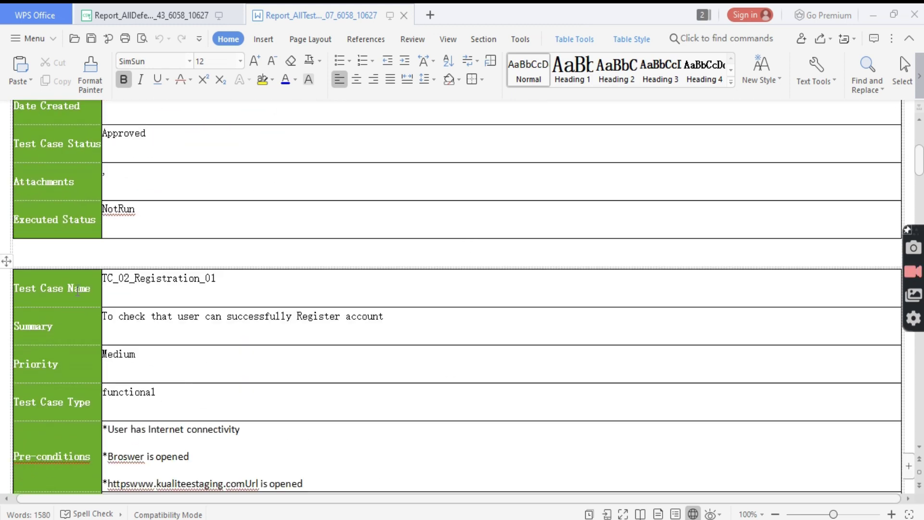
left_click(230, 286)
scroll(304, 340, "down", 5)
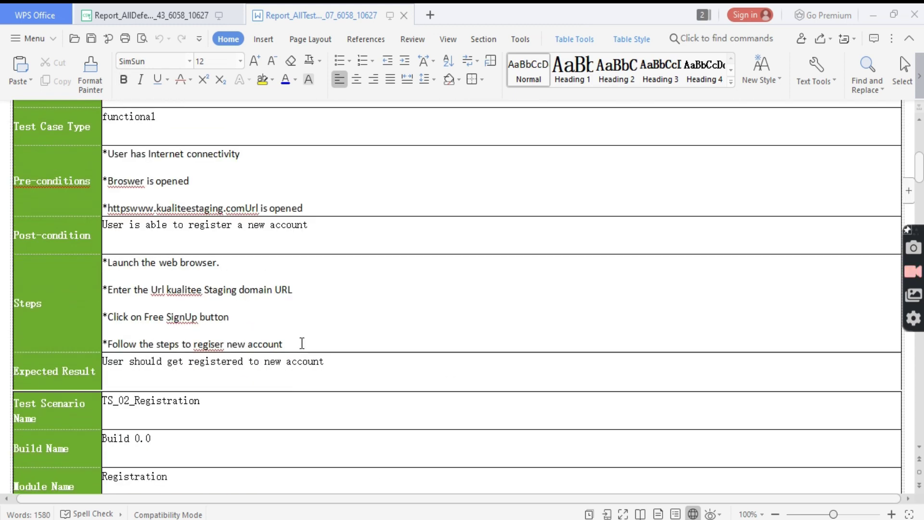
scroll(301, 343, "down", 17)
scroll(335, 342, "up", 6)
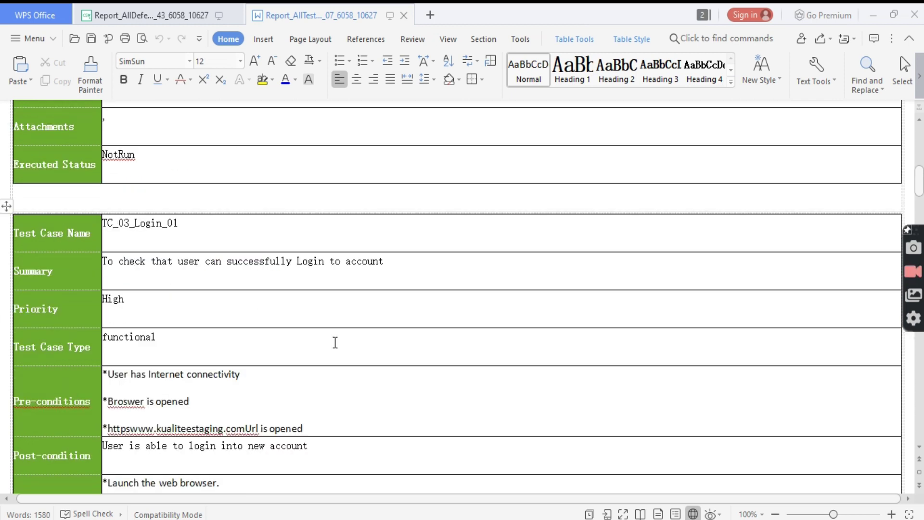
scroll(335, 343, "up", 20)
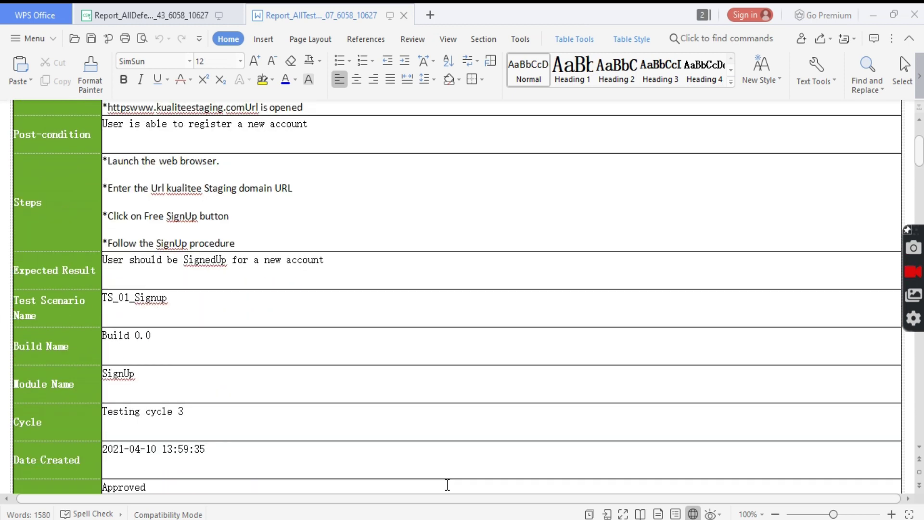
- Open the Test Execution Report page, leaving the Executed Status and Cycle filters at All
key("alt+Tab")
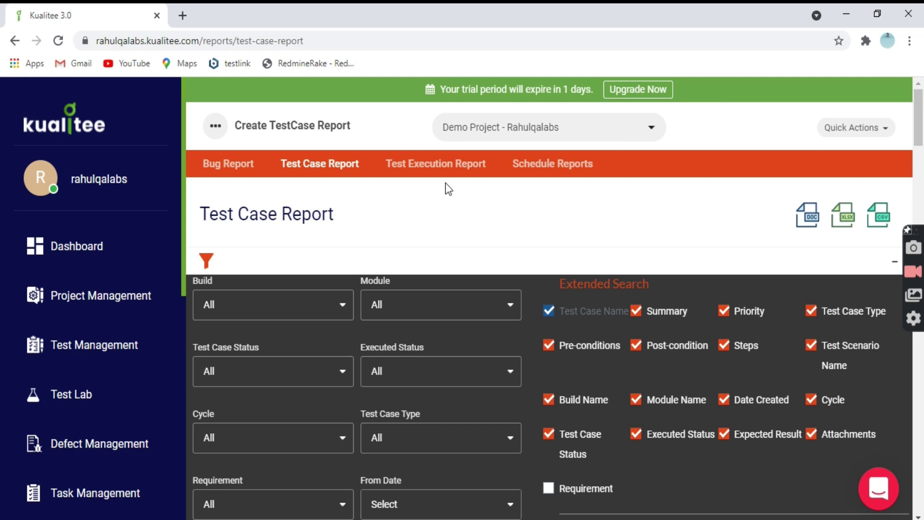
left_click(431, 169)
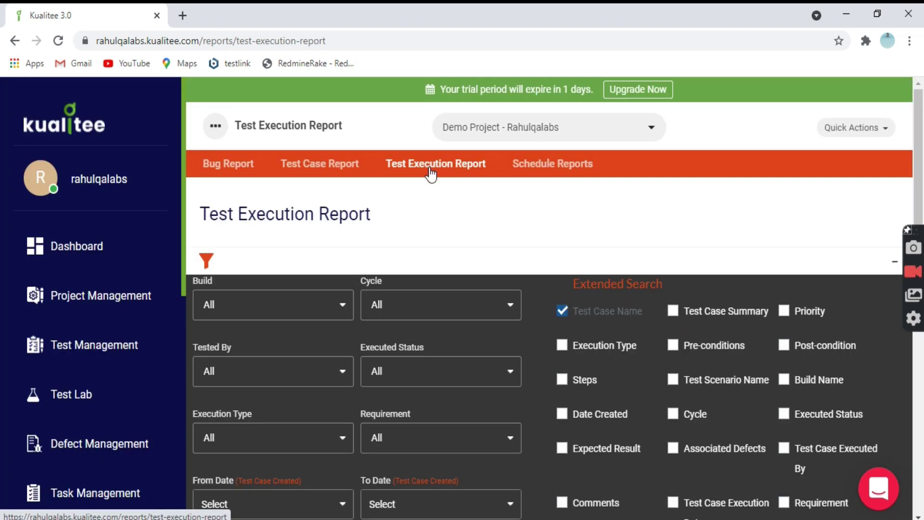
scroll(318, 364, "down", 3)
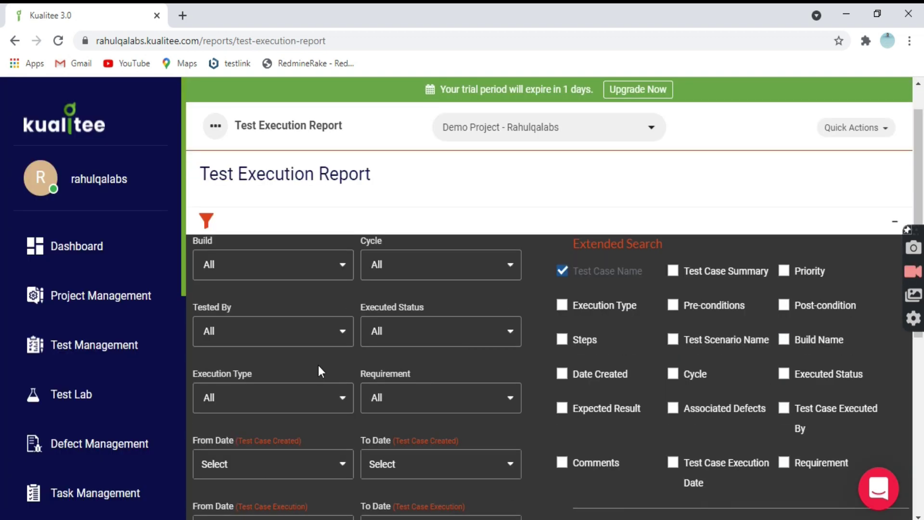
scroll(302, 340, "up", 3)
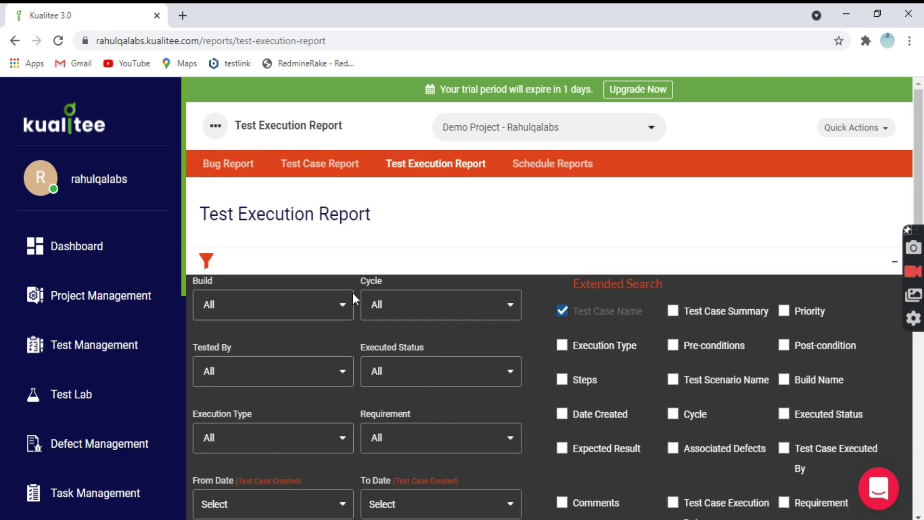
left_click(440, 372)
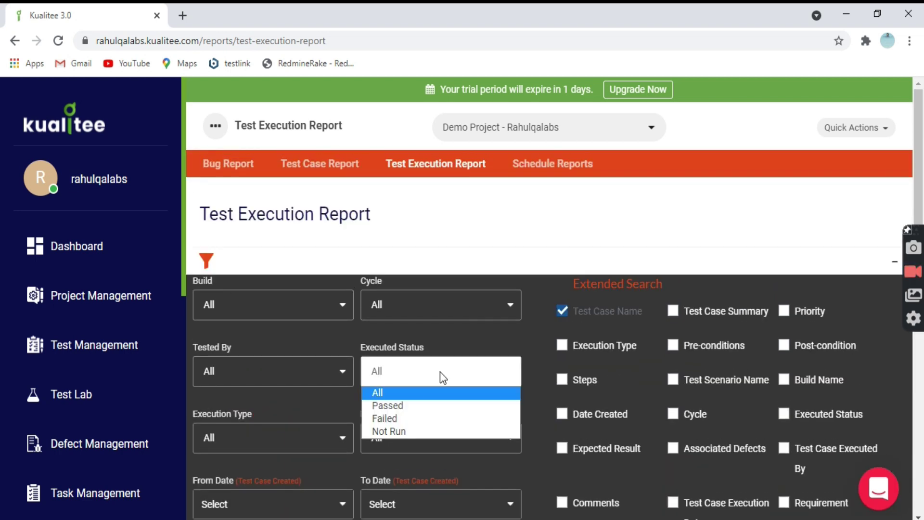
left_click(378, 335)
left_click(384, 306)
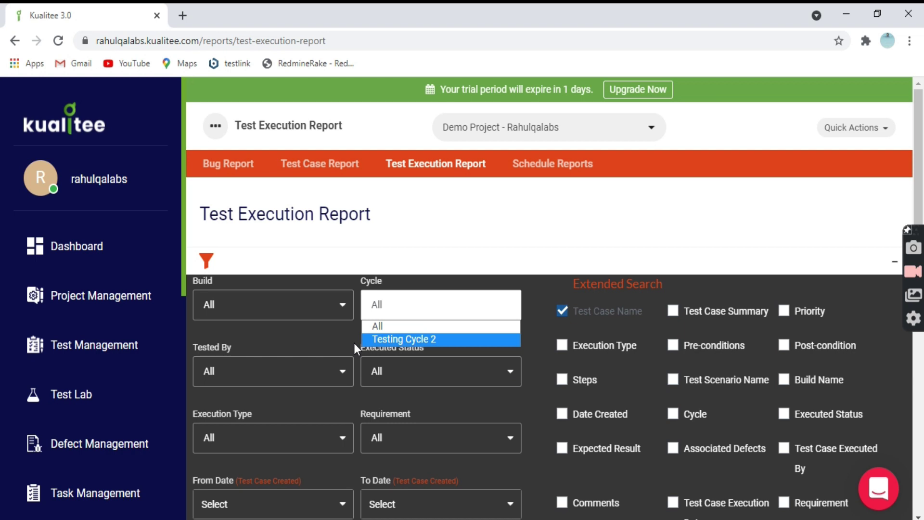
left_click(372, 327)
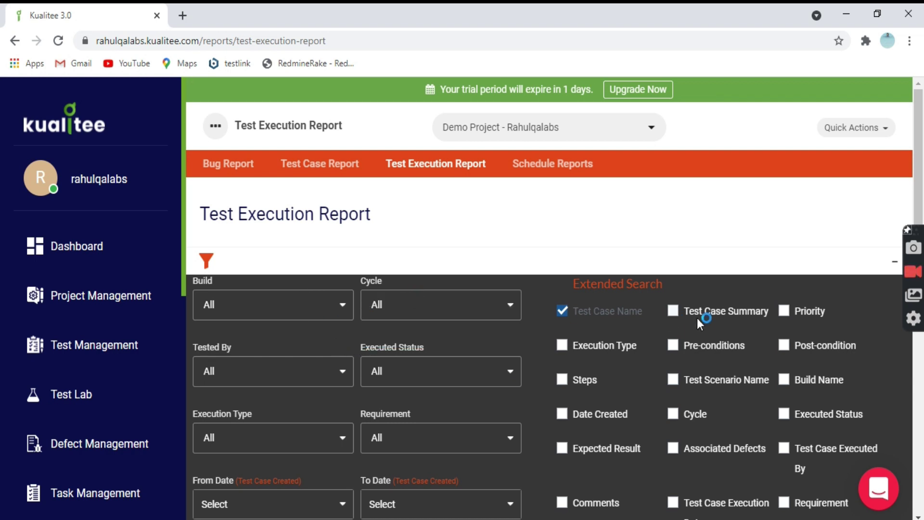
- Tick Test Case Summary, Test Scenario Name and Steps under Extended Search
left_click(740, 319)
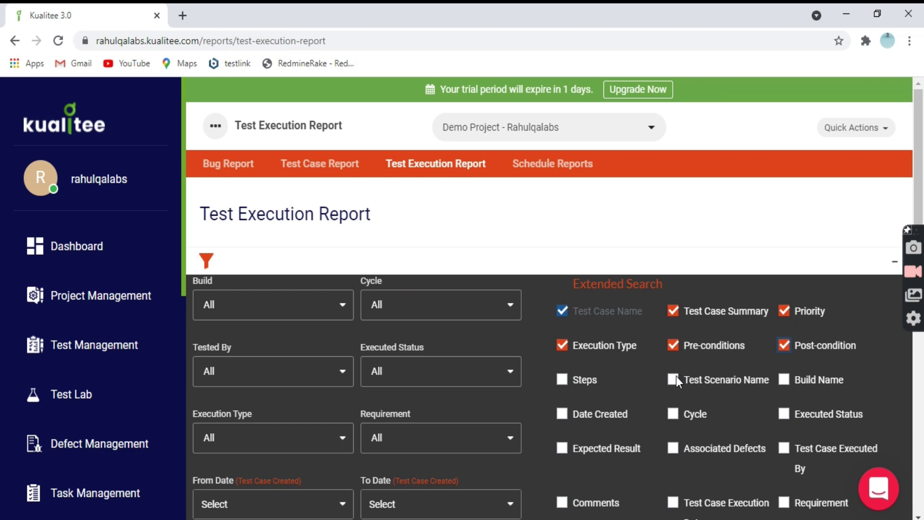
left_click(674, 379)
left_click(584, 379)
scroll(691, 426, "down", 3)
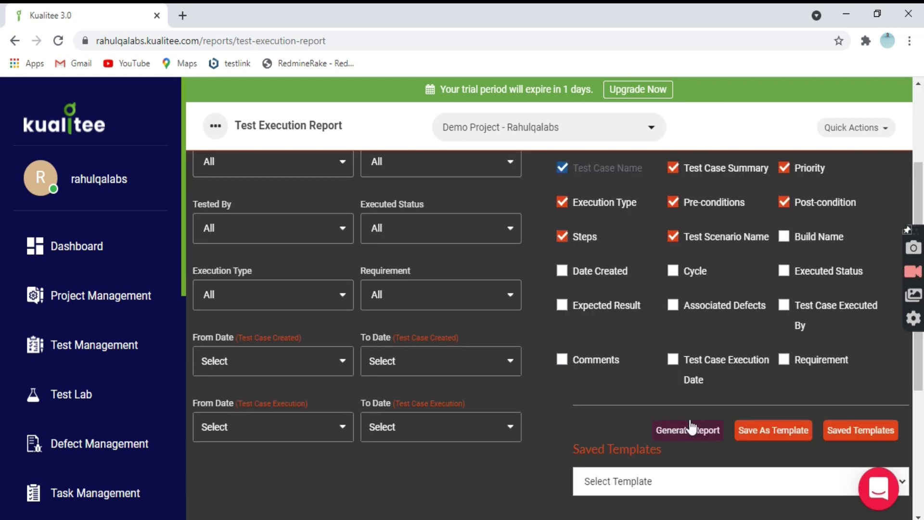
- Generate the Test Execution Report, export it as XLSX and open the spreadsheet
left_click(688, 430)
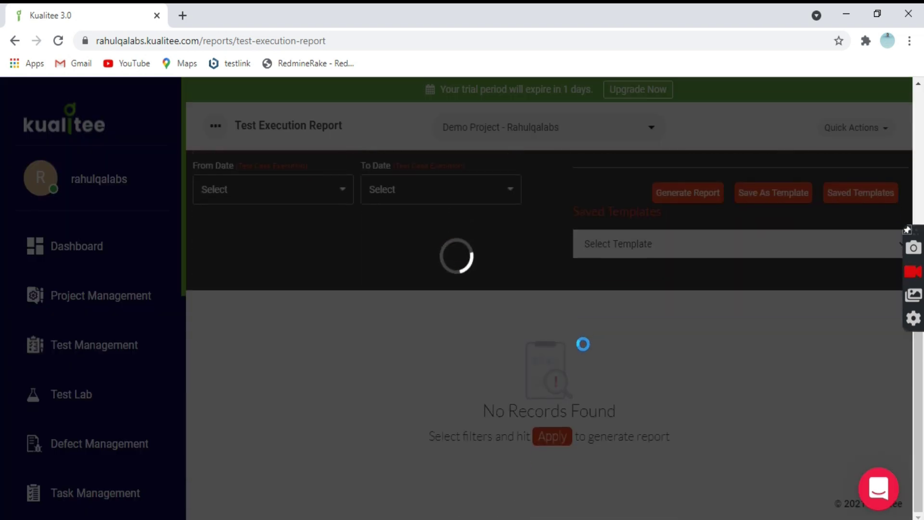
scroll(583, 345, "down", 5)
scroll(592, 375, "down", 3)
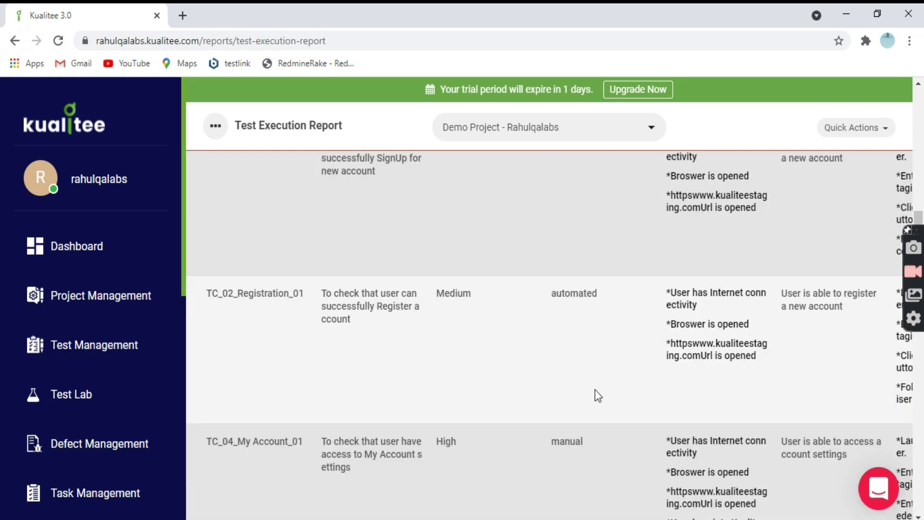
scroll(595, 388, "up", 15)
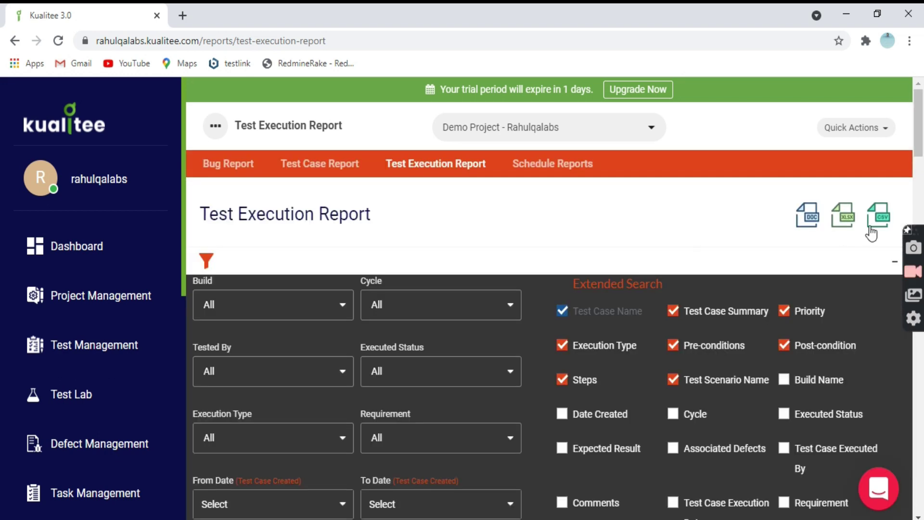
left_click(843, 222)
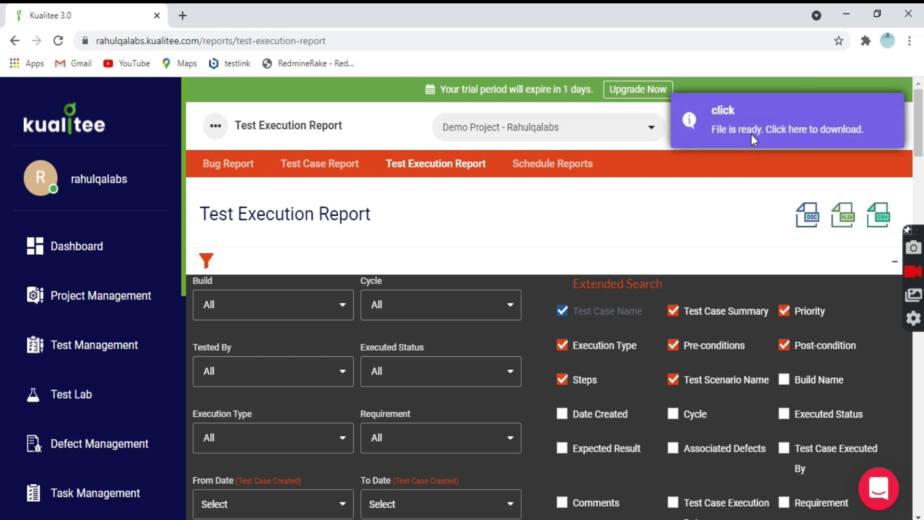
left_click(751, 134)
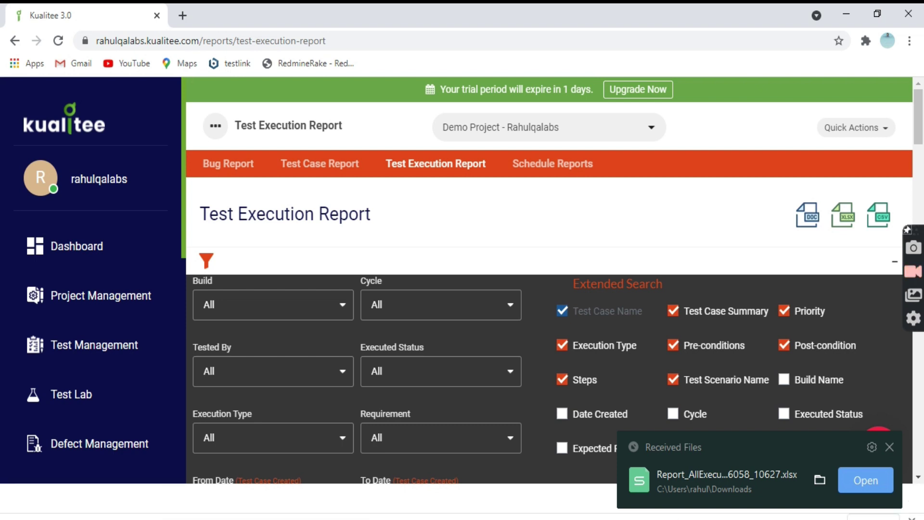
mouse_move(795, 500)
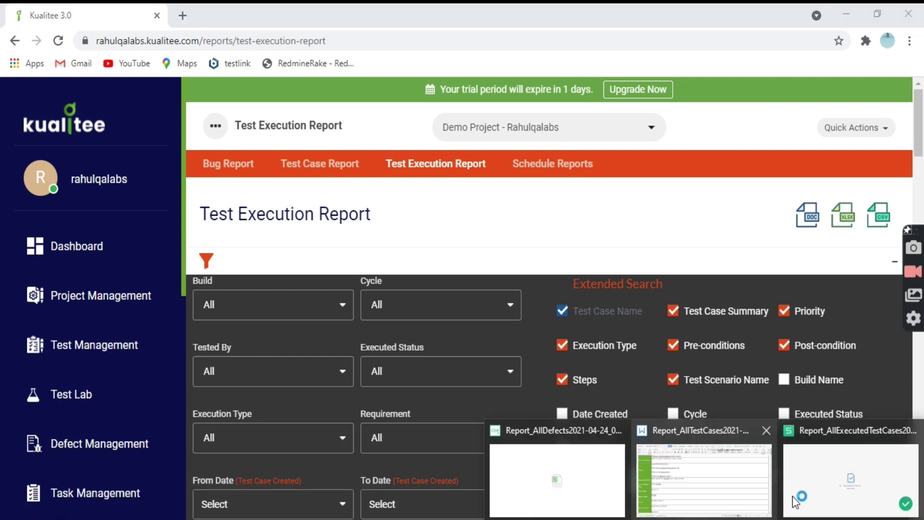
left_click(804, 483)
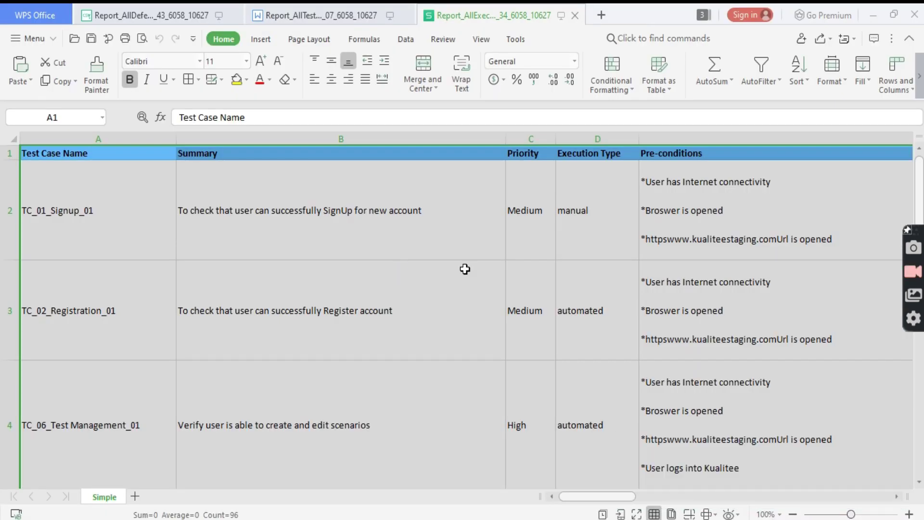
- Inspect TC_01_Signup_01's summary and execution type, then scroll to the post-condition and steps columns
left_click(249, 215)
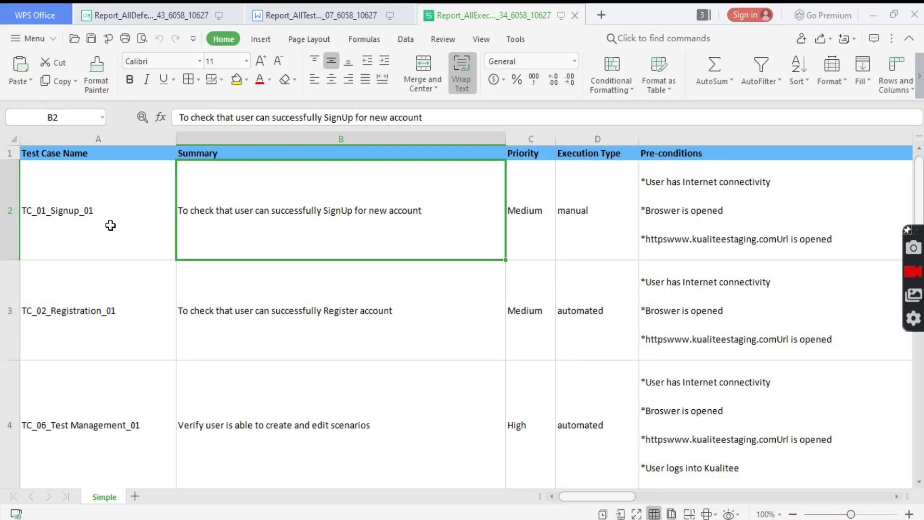
left_click(92, 207)
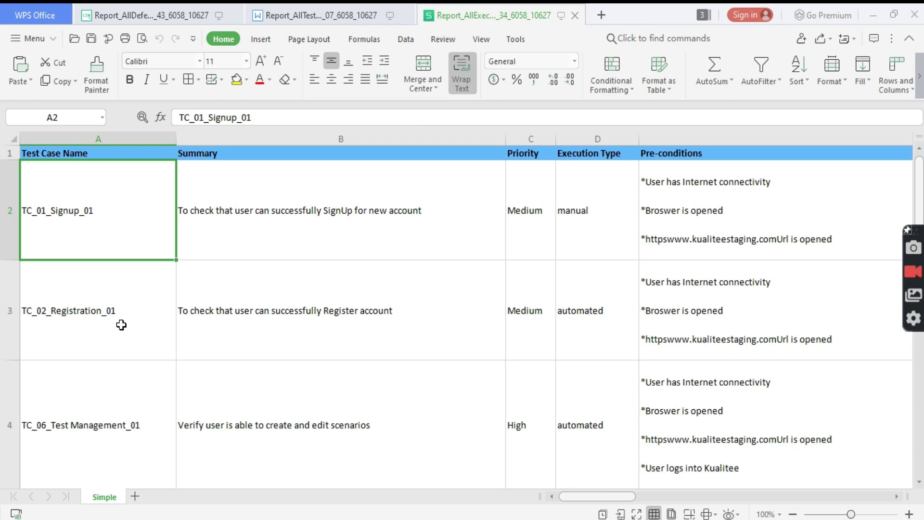
key("Right")
key("Right")
key("Right")
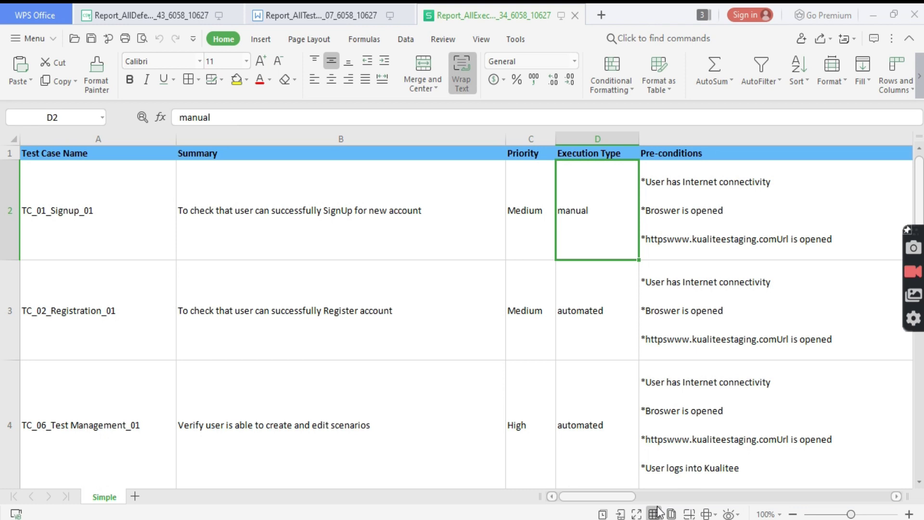
left_click(704, 495)
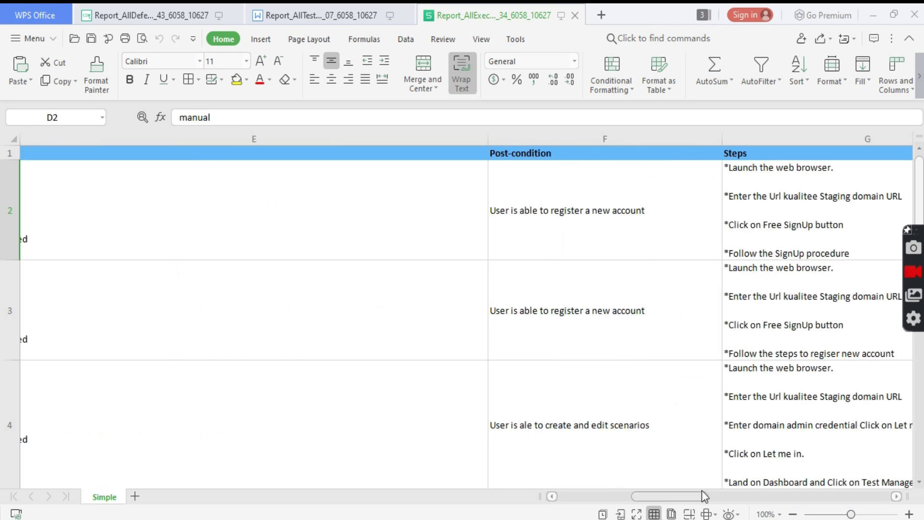
left_click_drag(701, 490, 601, 491)
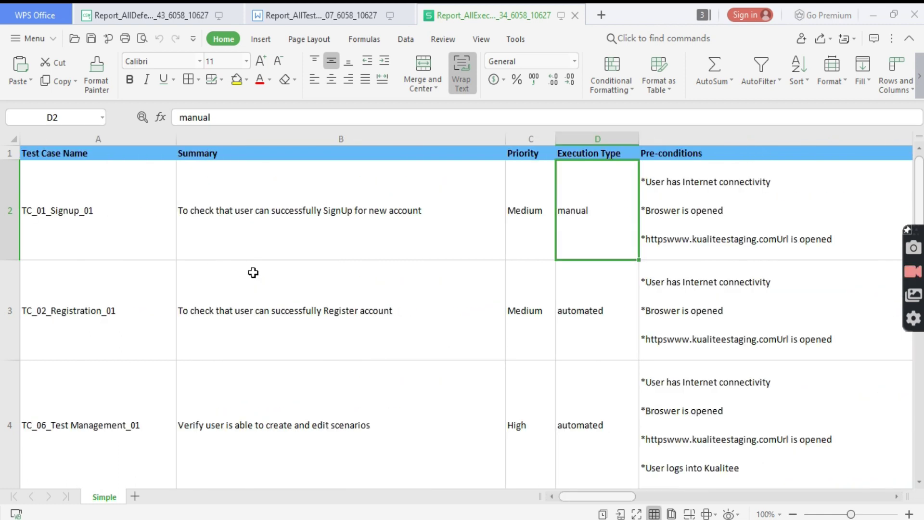
scroll(260, 313, "down", 5)
scroll(268, 317, "up", 5)
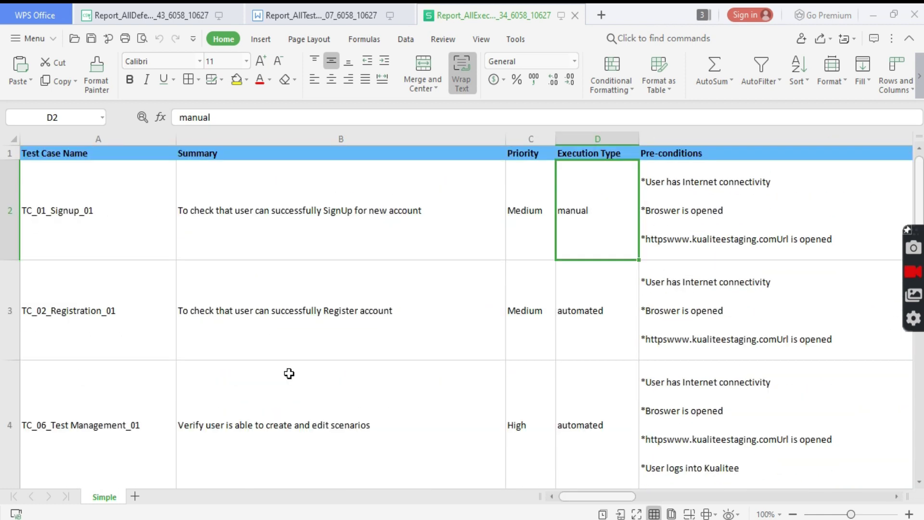
- Check TC_02's summary, execution types and pre-conditions, then minimize WPS Office
left_click(128, 209)
left_click(366, 265)
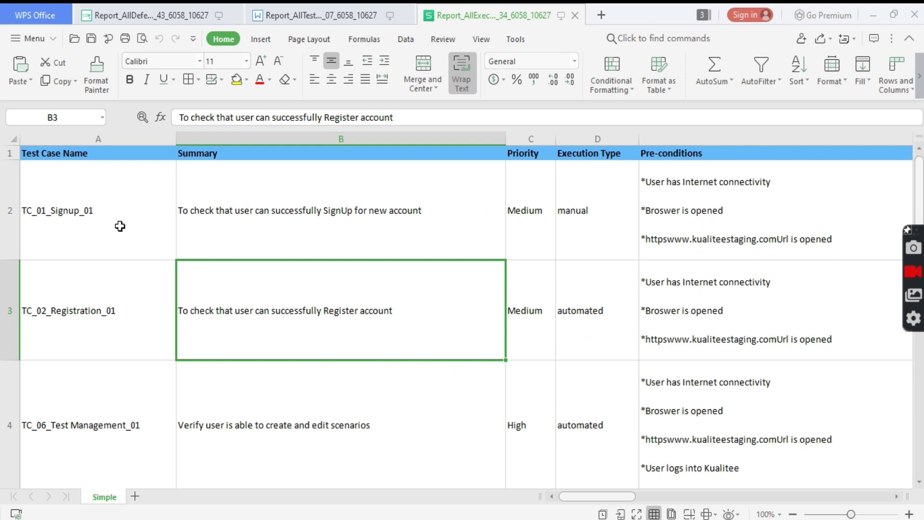
key("Down")
left_click(619, 239)
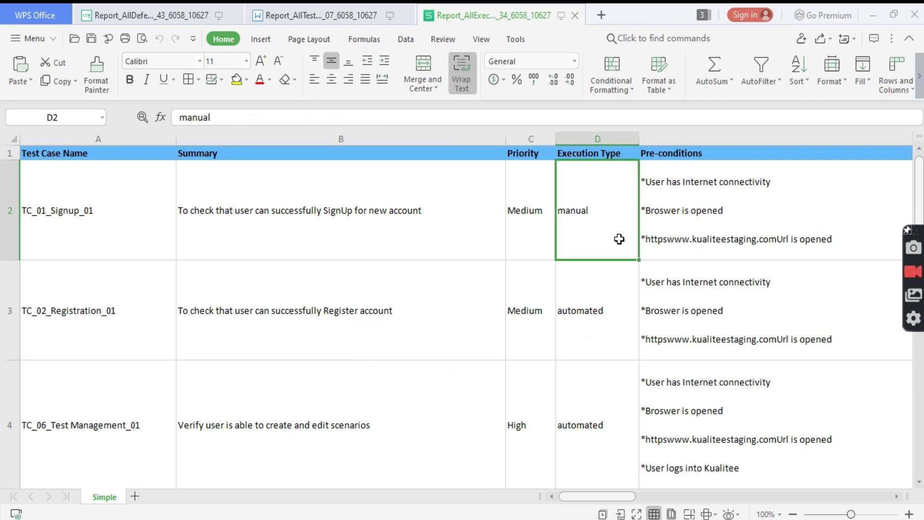
left_click(616, 313)
left_click(717, 312)
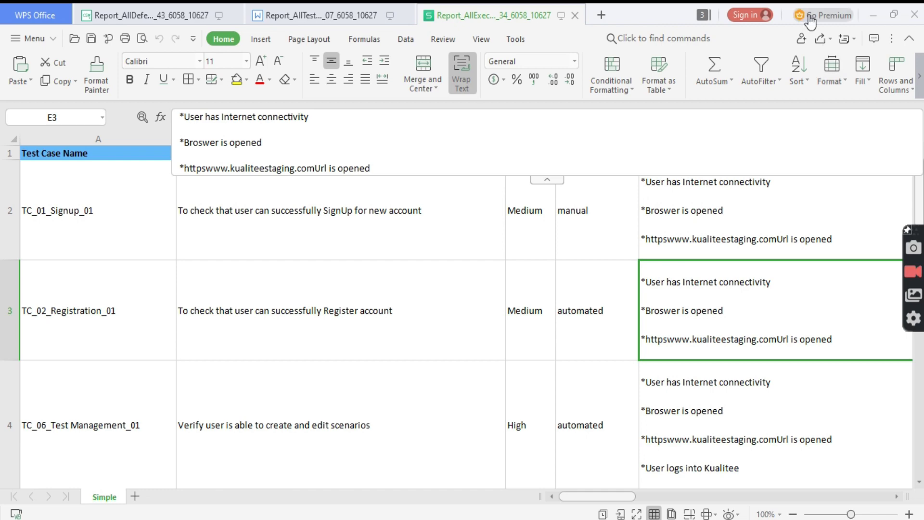
left_click(873, 15)
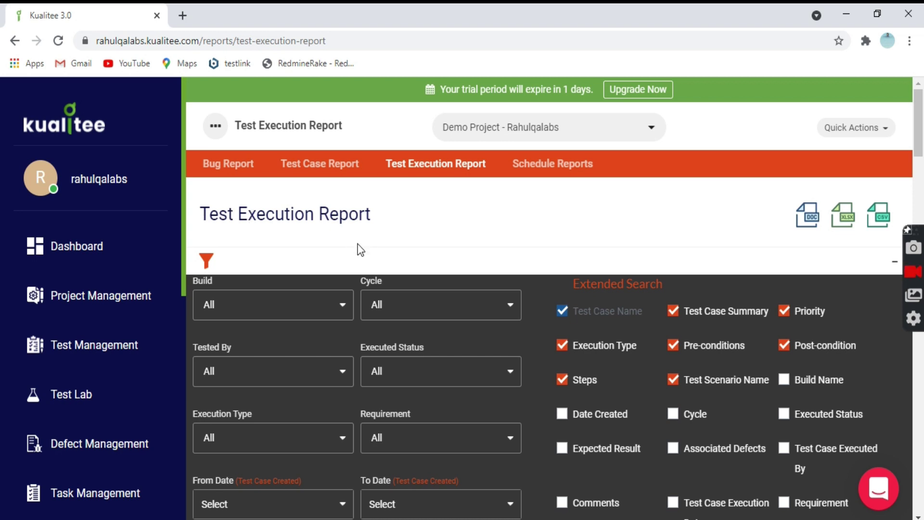
- Go to the Schedule Reports page, which lists no scheduled report templates yet
scroll(542, 337, "down", 10)
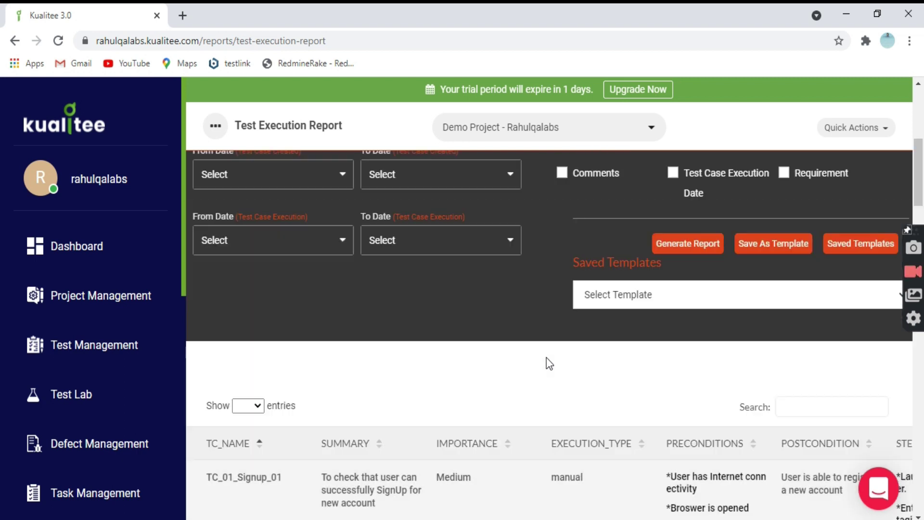
scroll(549, 364, "up", 7)
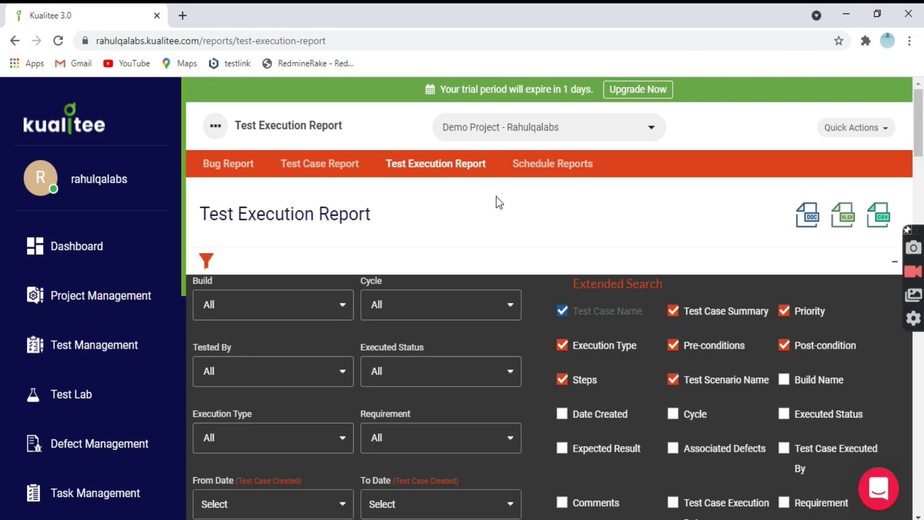
left_click(551, 164)
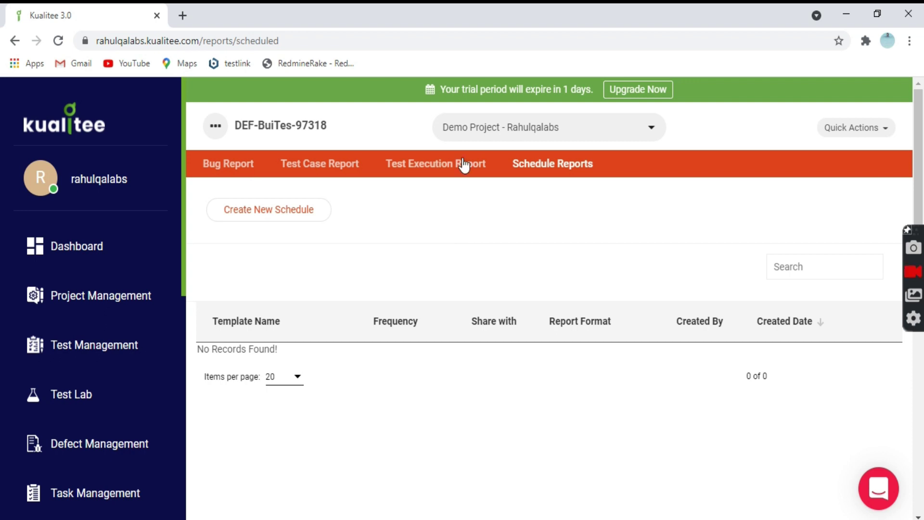
- Start a new report schedule with report type Defect and look for a saved template
left_click(251, 216)
scroll(801, 272, "down", 3)
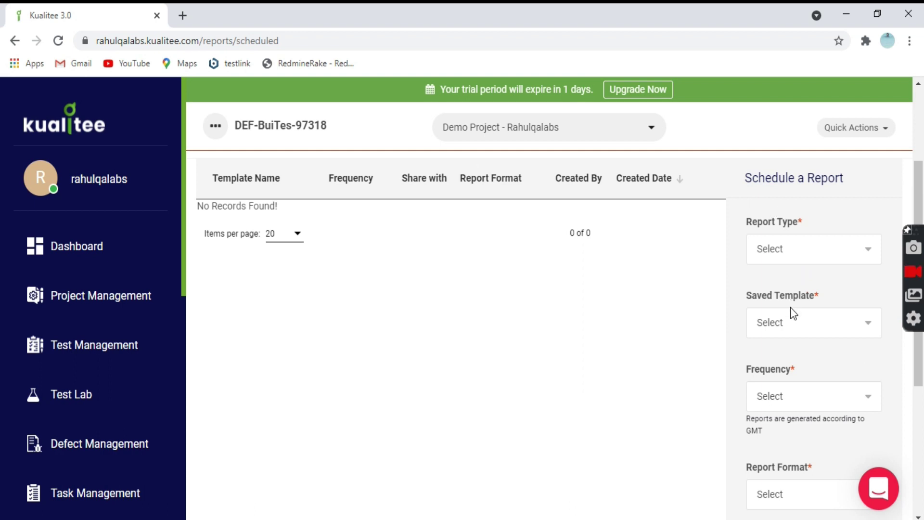
left_click(801, 254)
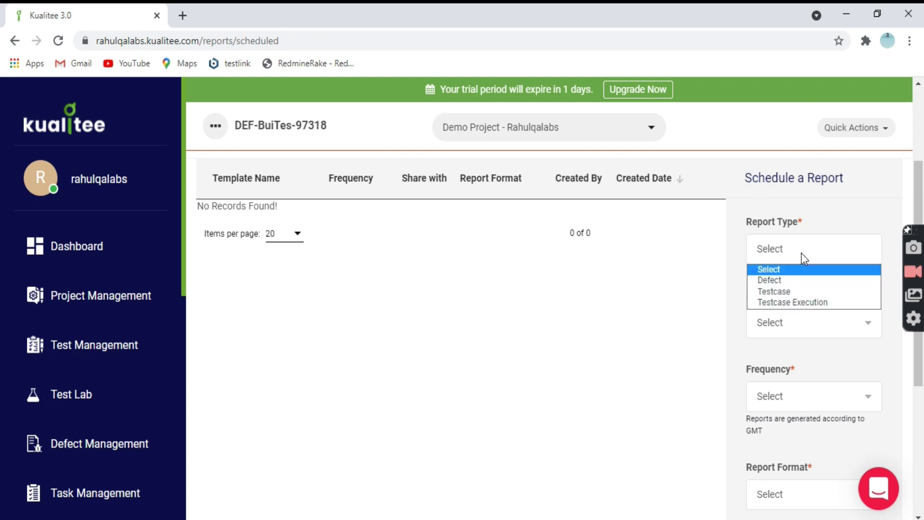
left_click(795, 279)
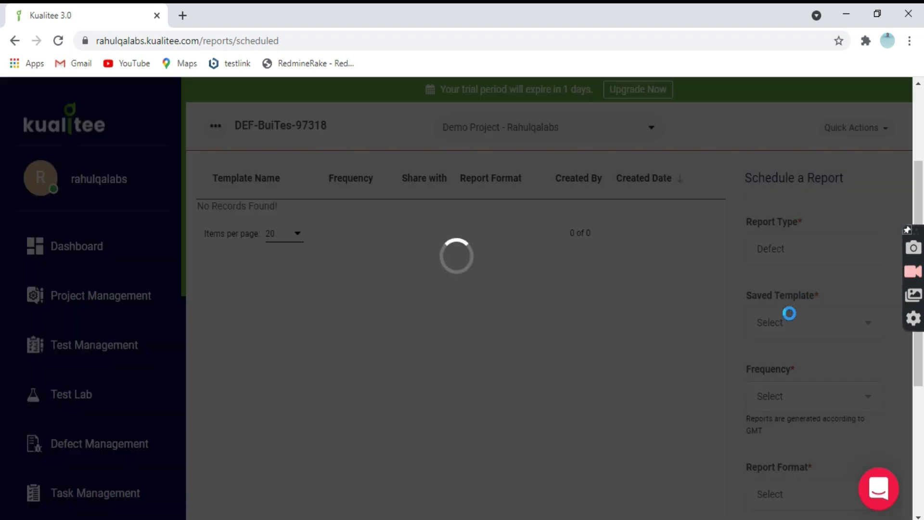
left_click(801, 330)
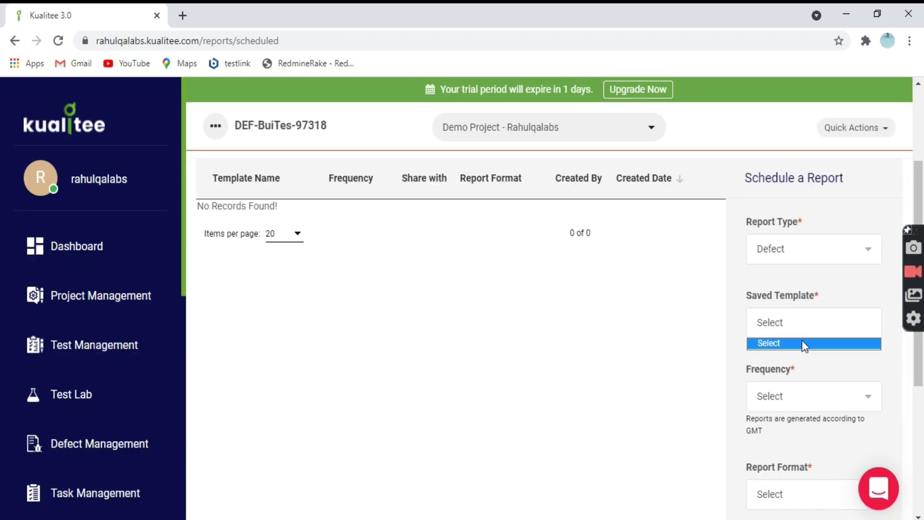
scroll(809, 260, "down", 3)
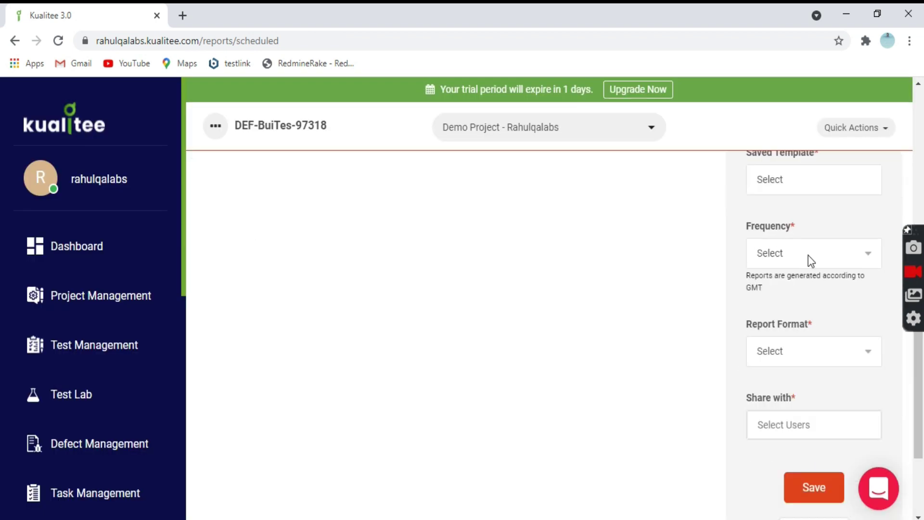
- Set Monthly frequency, Excel format and a share-with user, then try saving the schedule twice
left_click(811, 261)
left_click(800, 306)
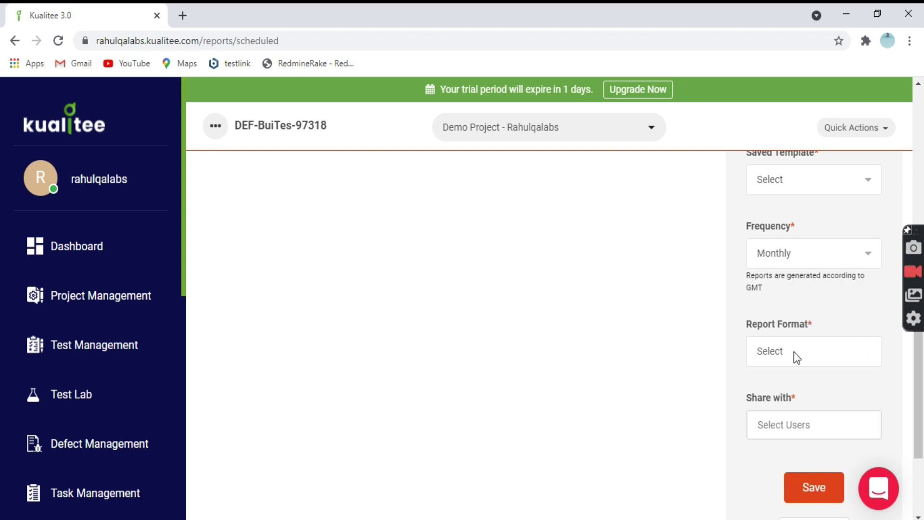
left_click(793, 351)
left_click(779, 394)
scroll(778, 394, "down", 2)
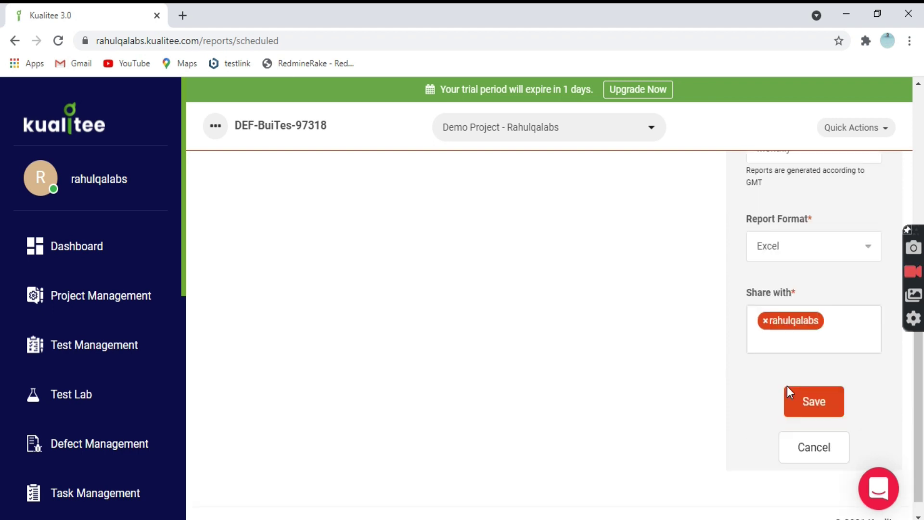
left_click(814, 409)
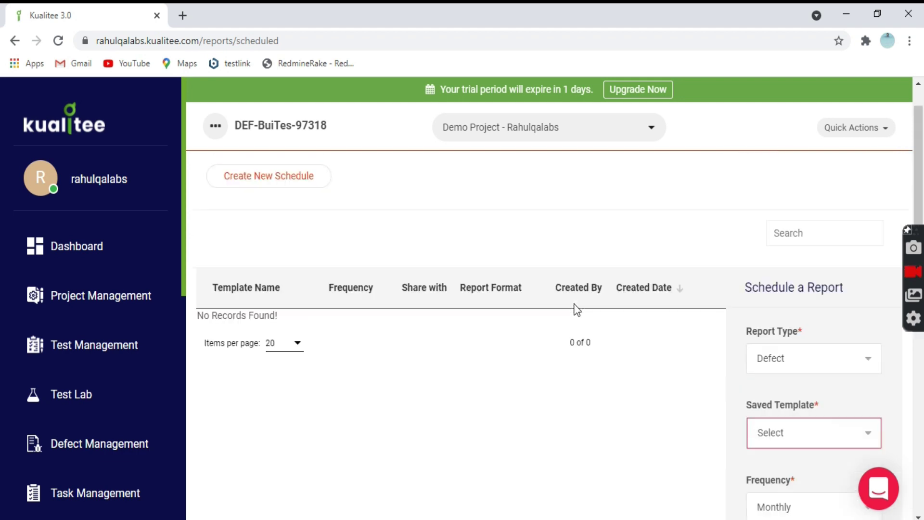
scroll(576, 313, "down", 8)
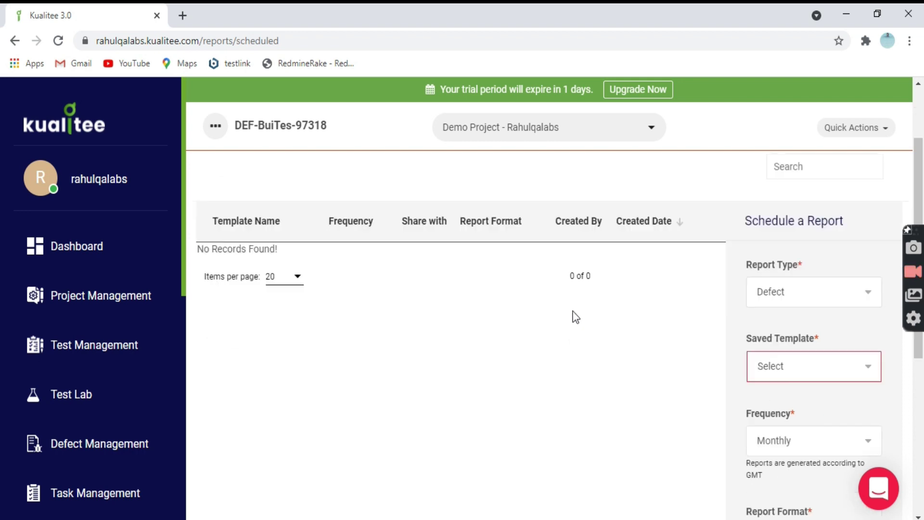
left_click(814, 383)
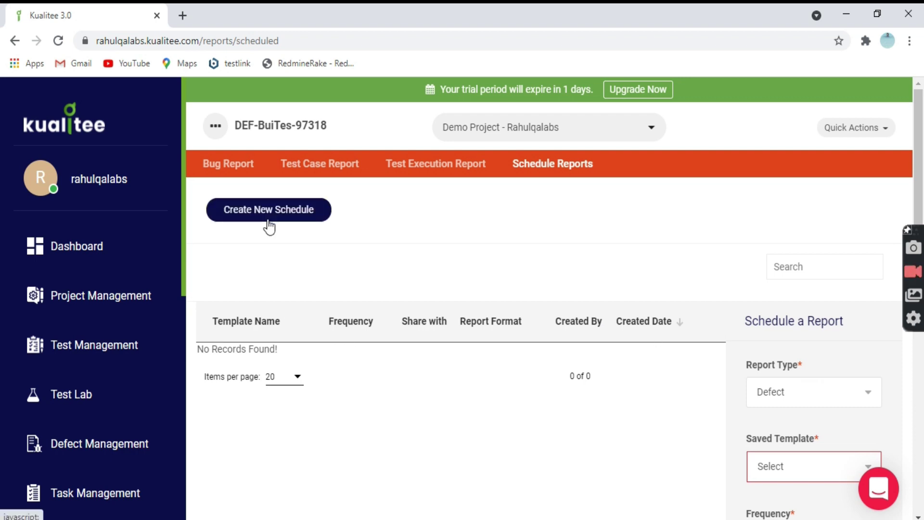
- Save the Test Execution Report settings as template 'test', then return to Schedule Reports
scroll(440, 285, "down", 8)
scroll(474, 294, "up", 8)
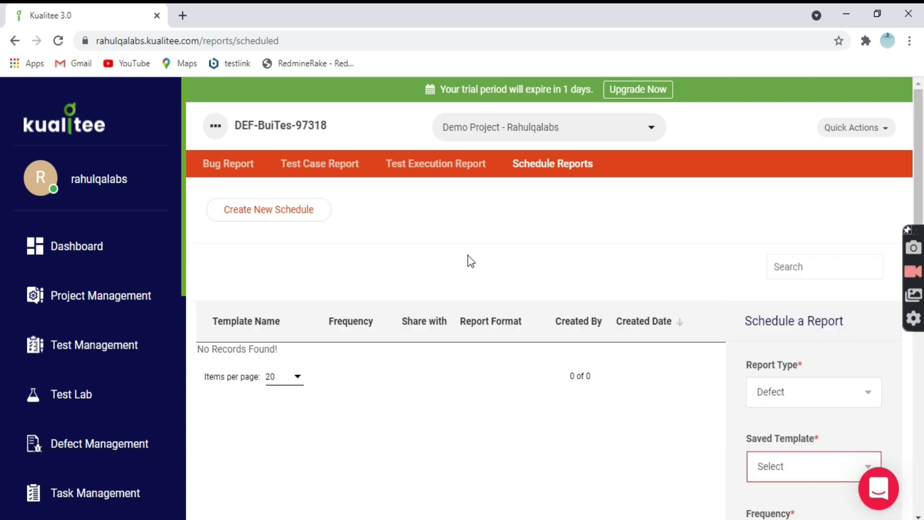
left_click(456, 164)
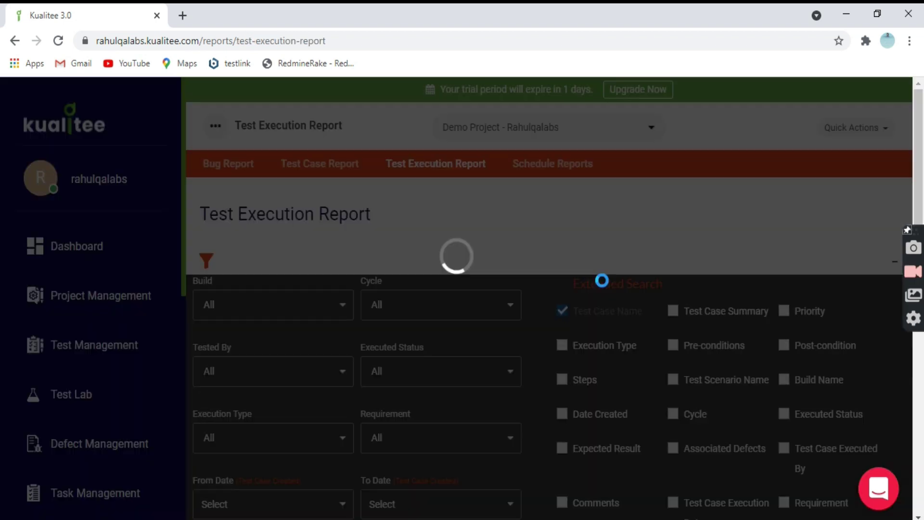
scroll(738, 373, "down", 5)
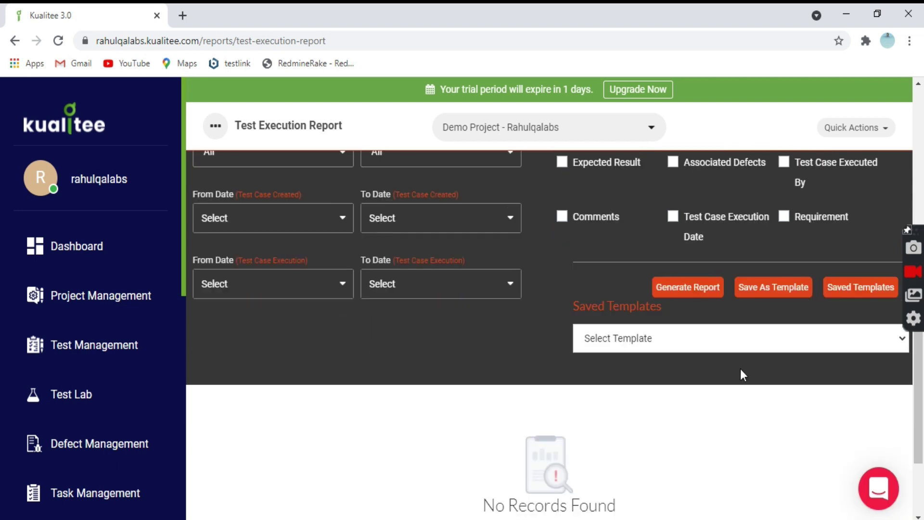
left_click(784, 296)
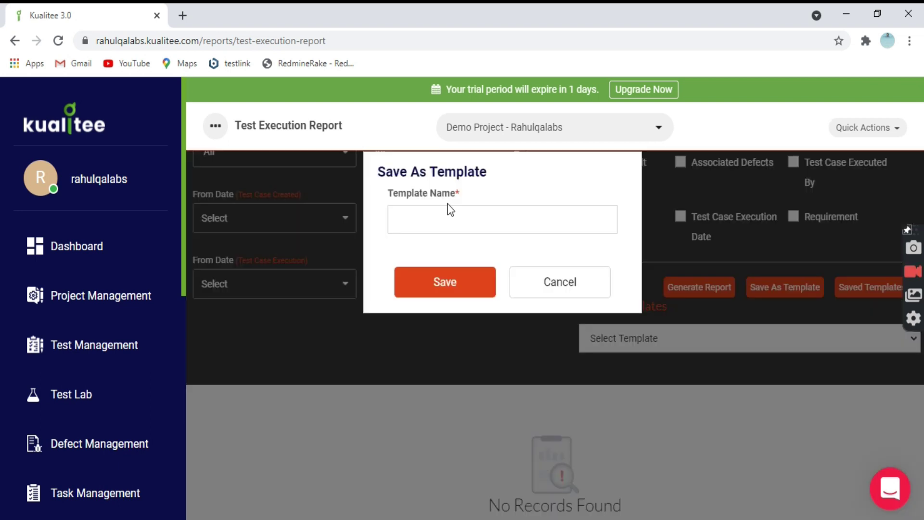
left_click(448, 218)
type("test")
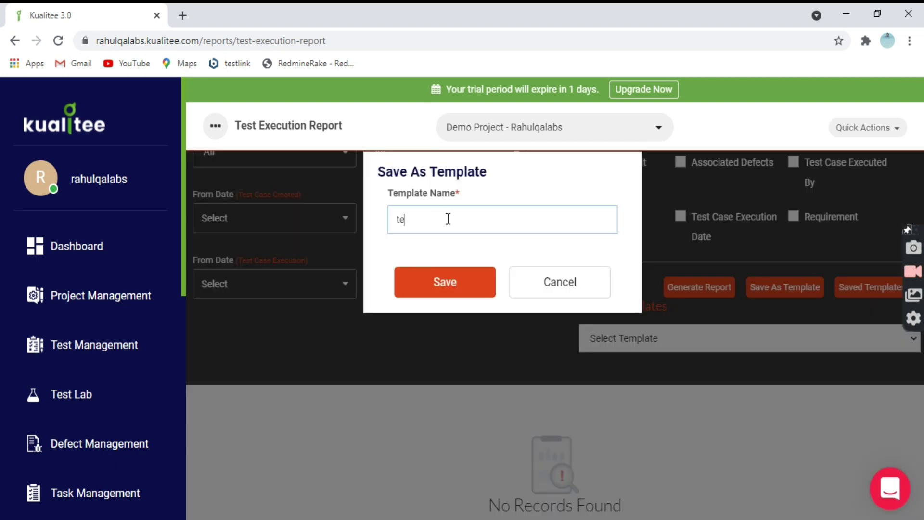
left_click(441, 267)
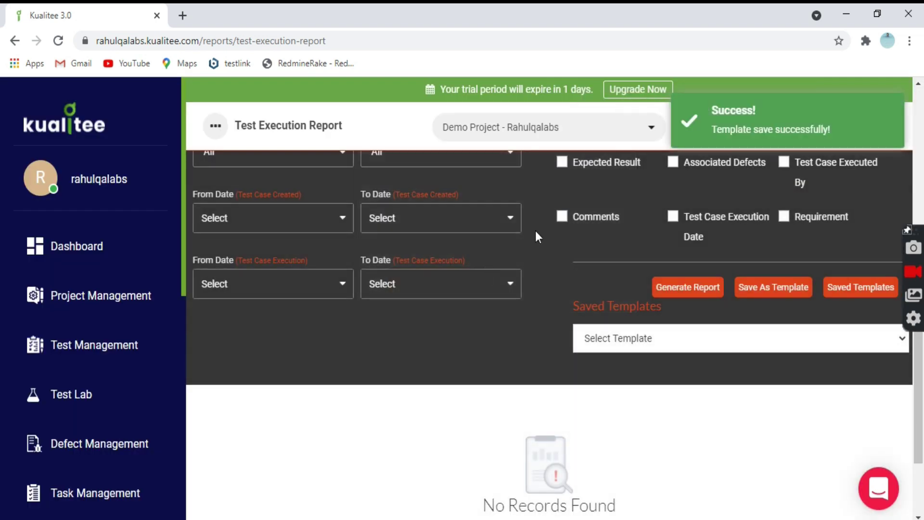
scroll(535, 230, "up", 6)
left_click(540, 169)
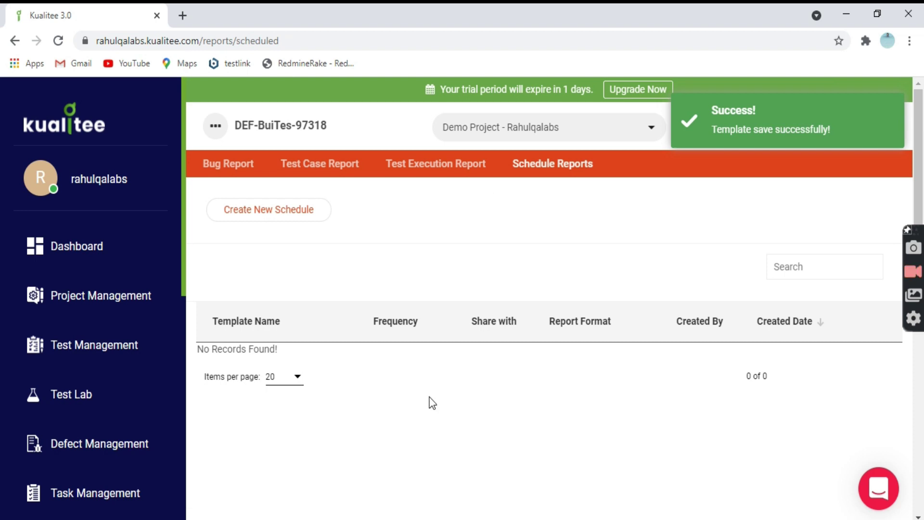
left_click(442, 174)
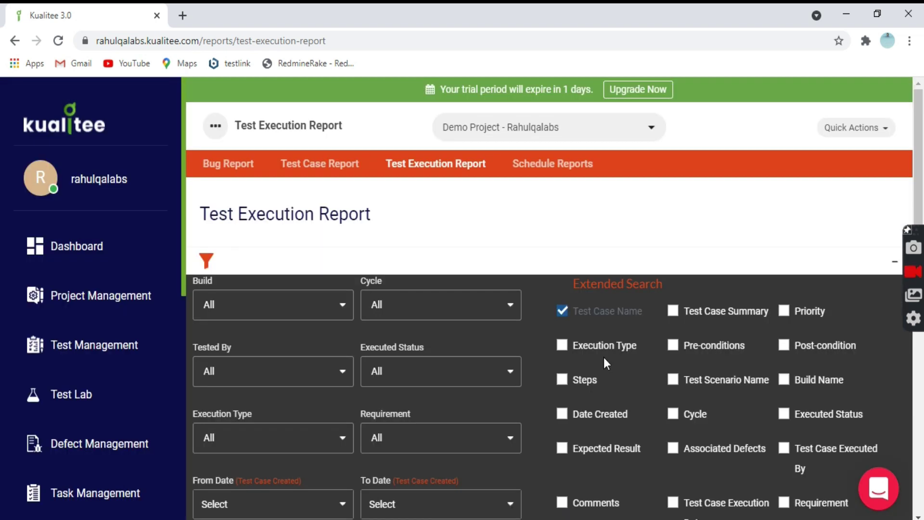
scroll(761, 390, "down", 3)
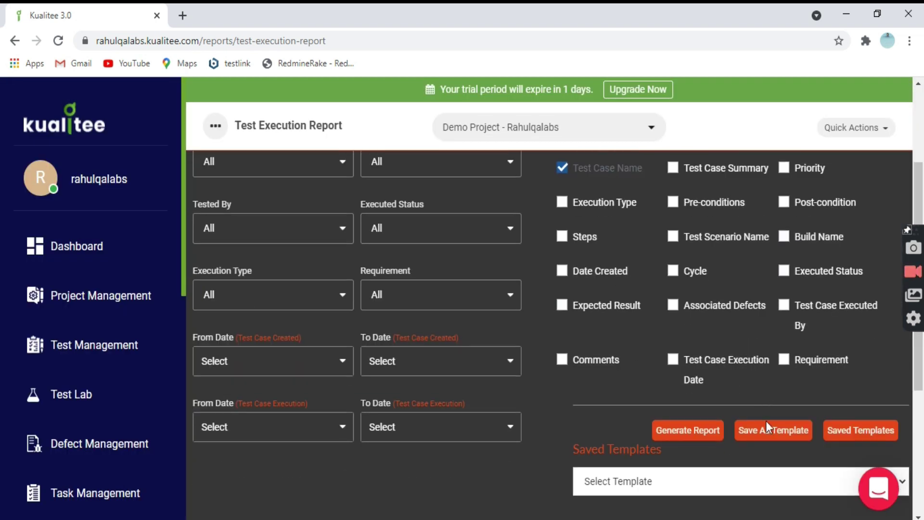
left_click(851, 435)
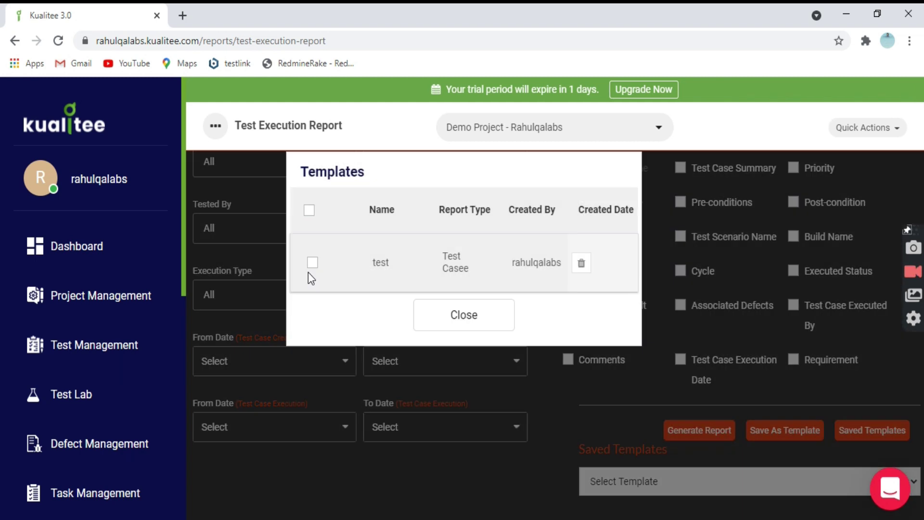
left_click(311, 264)
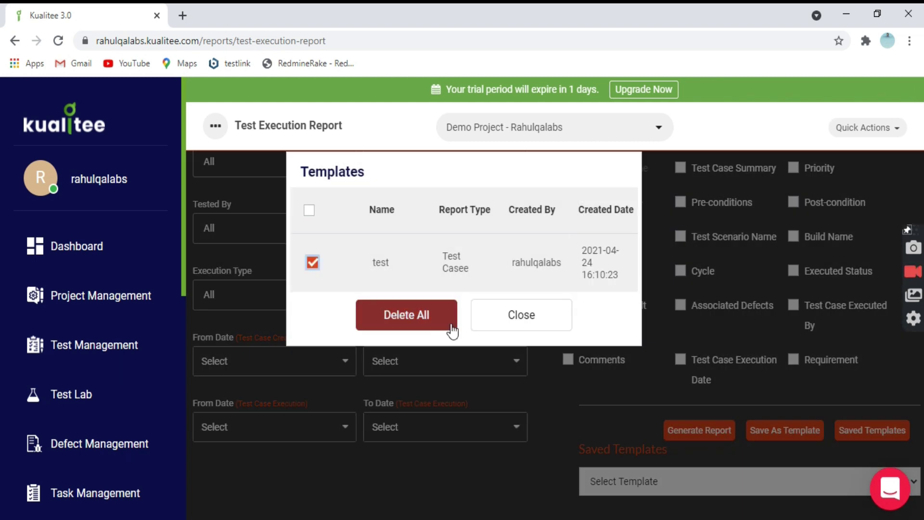
left_click(530, 333)
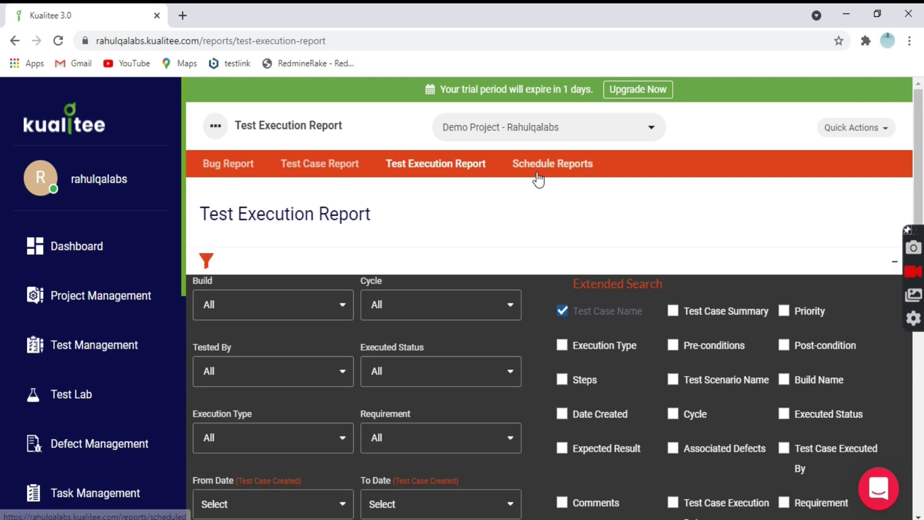
left_click(541, 166)
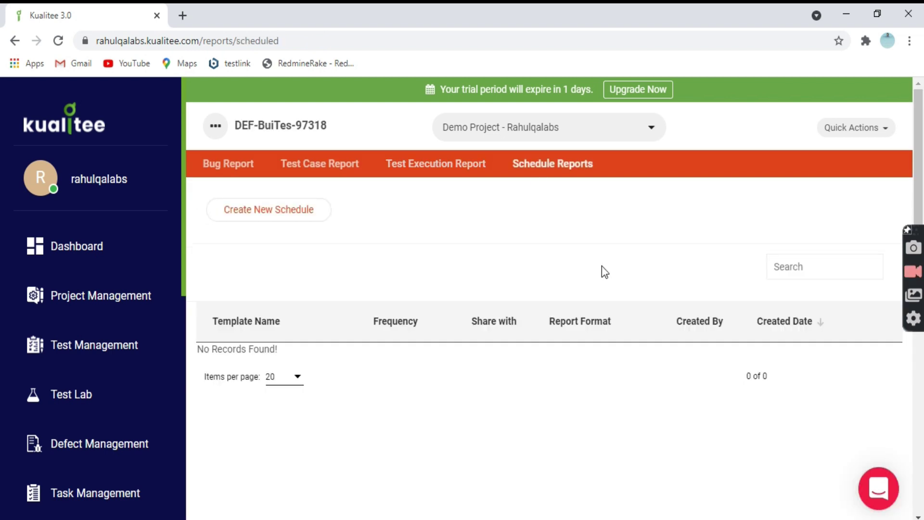